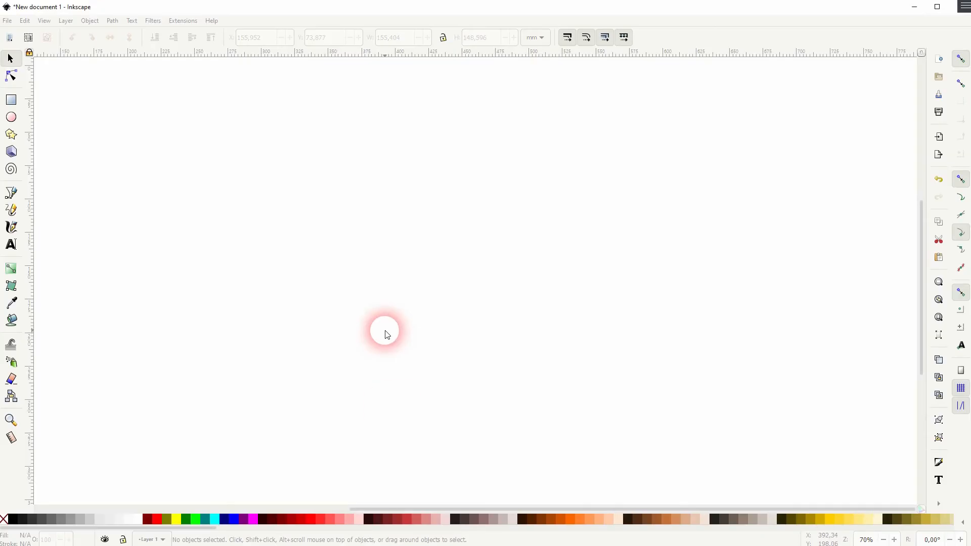
Step: Start towards the Polar Grid extension from the Extensions menu
click(182, 20)
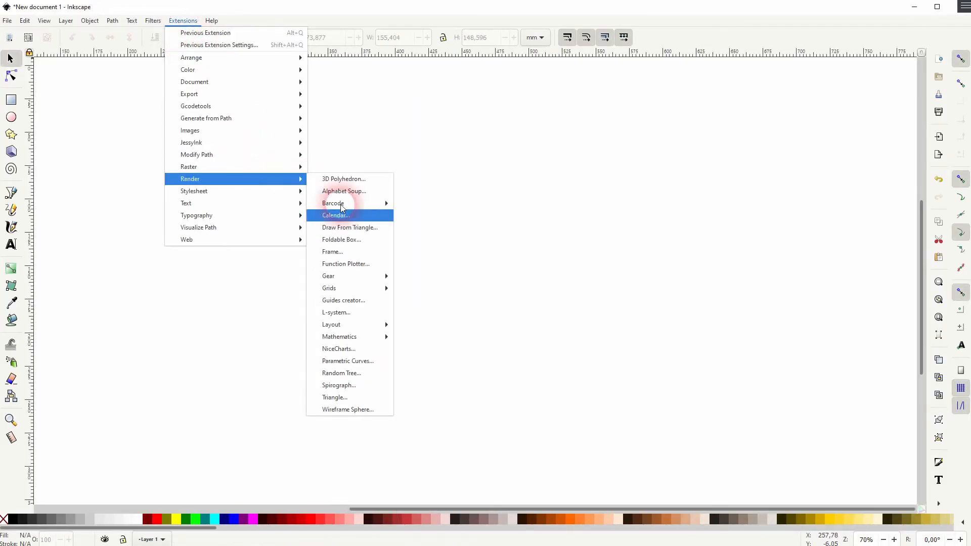
mouse_move(190, 179)
mouse_move(347, 288)
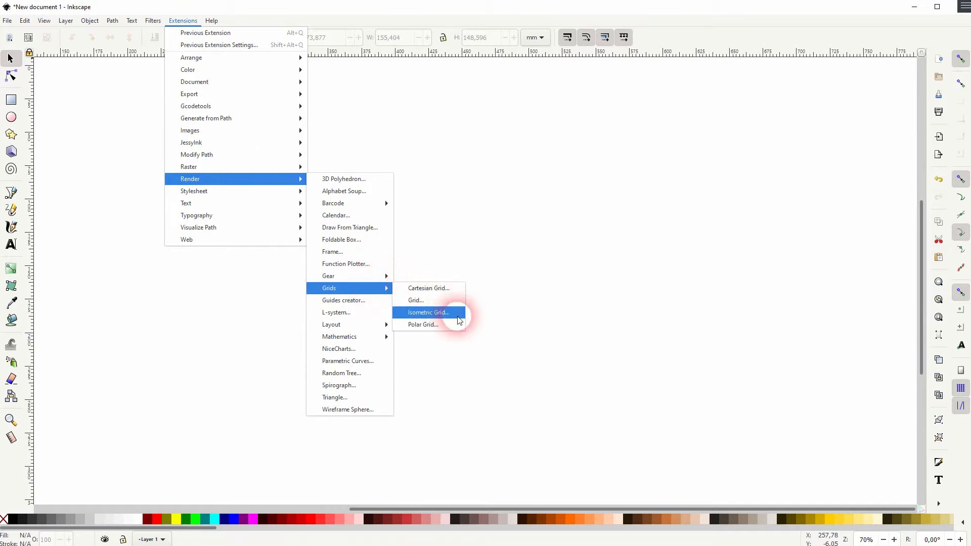
Step: Launch the Polar Grid dialog, move it aside and enable Live preview
click(447, 326)
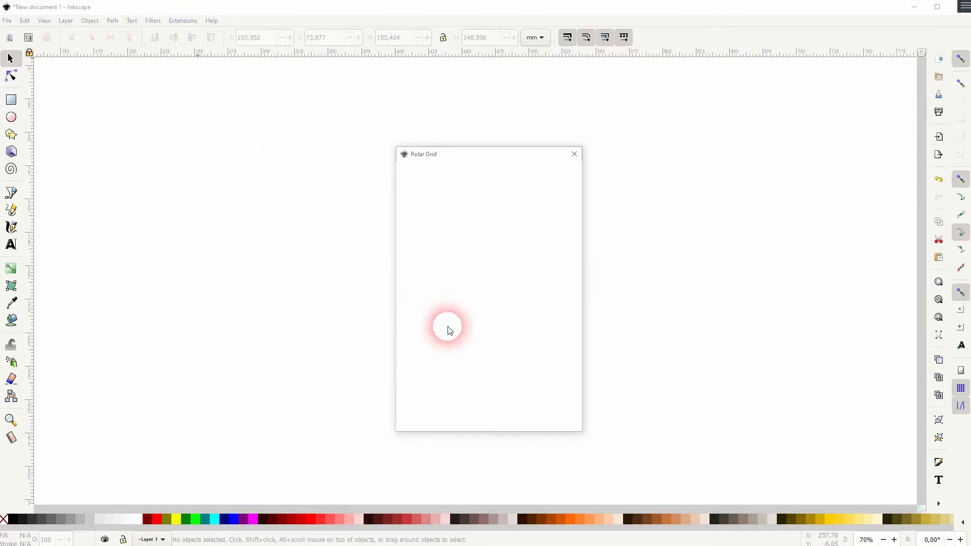
drag(483, 154, 812, 73)
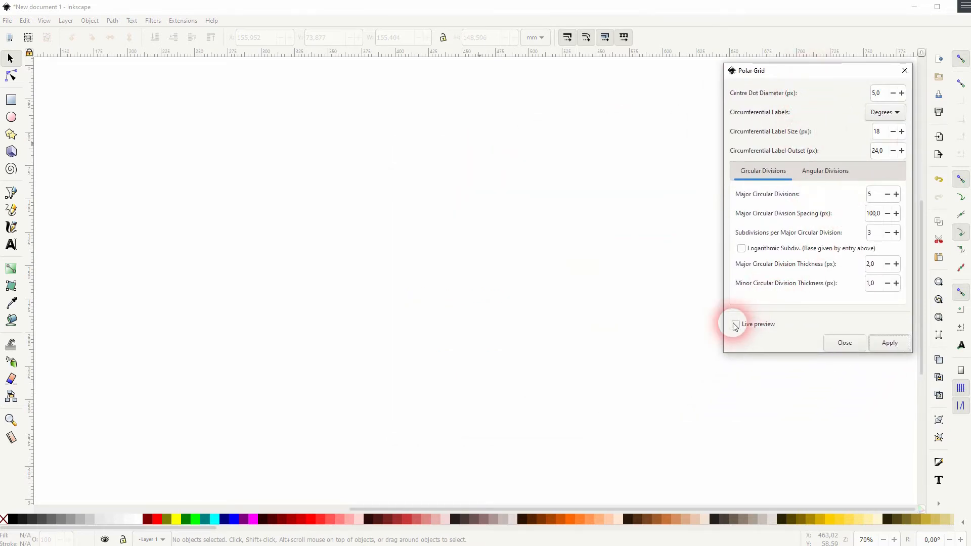
click(792, 330)
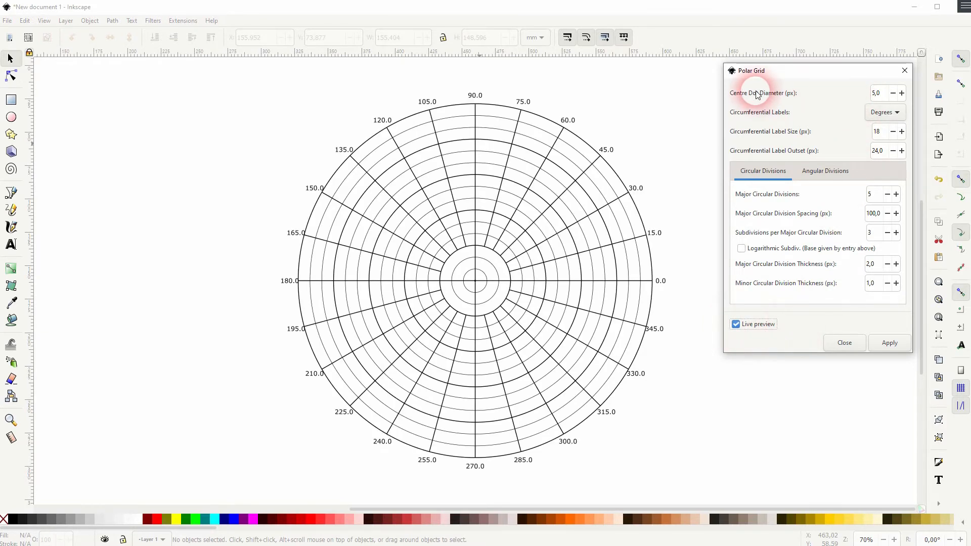
Step: Try a Centre Dot Diameter of 25, then restore it to 5
double_click(876, 93)
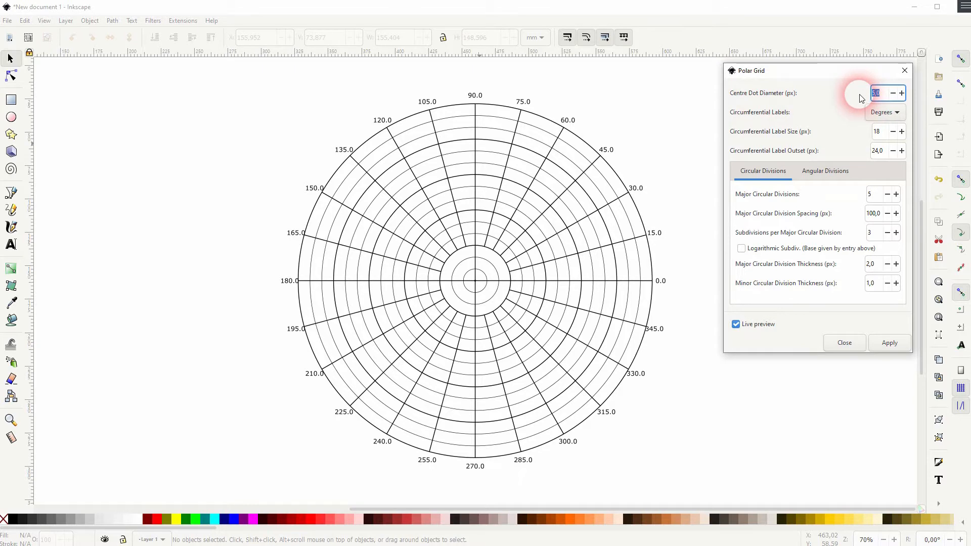
text(25)
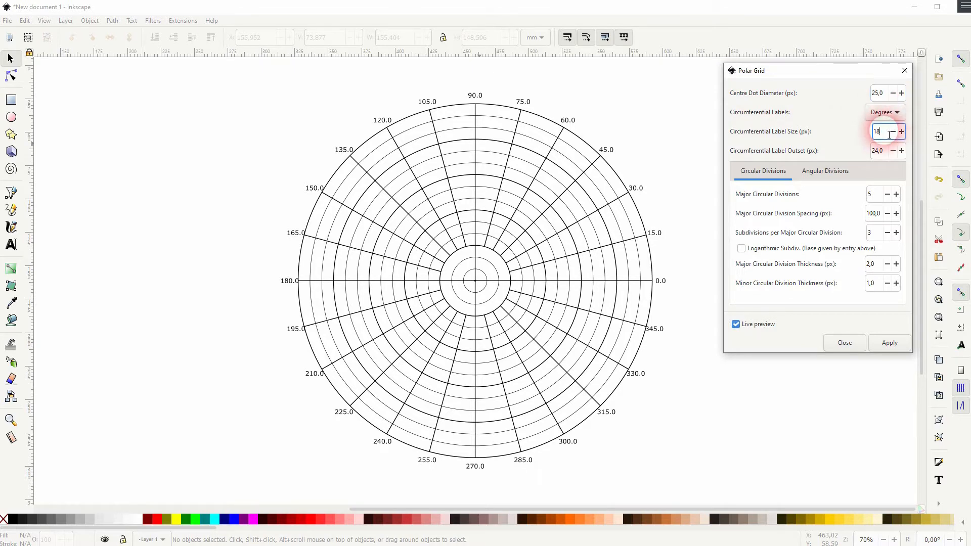
click(875, 131)
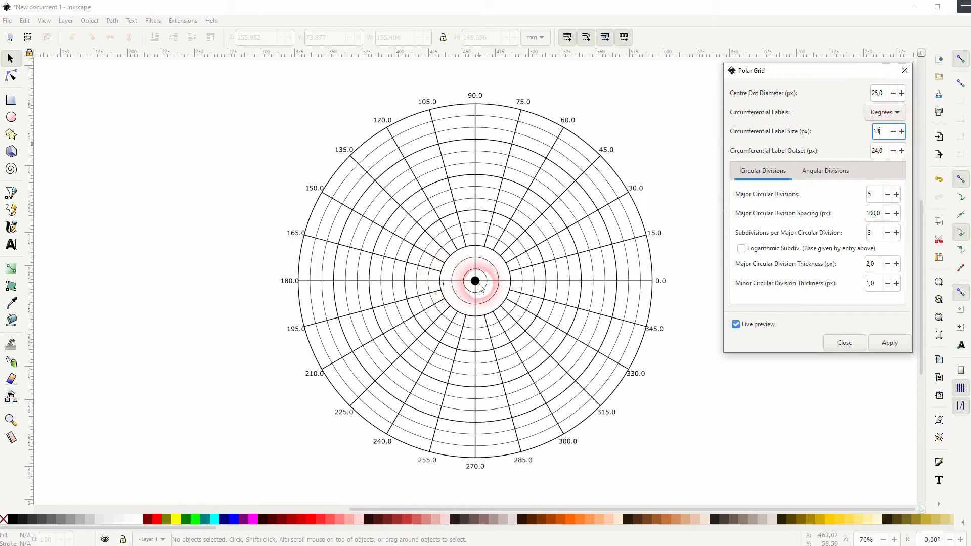
triple_click(880, 93)
text(5)
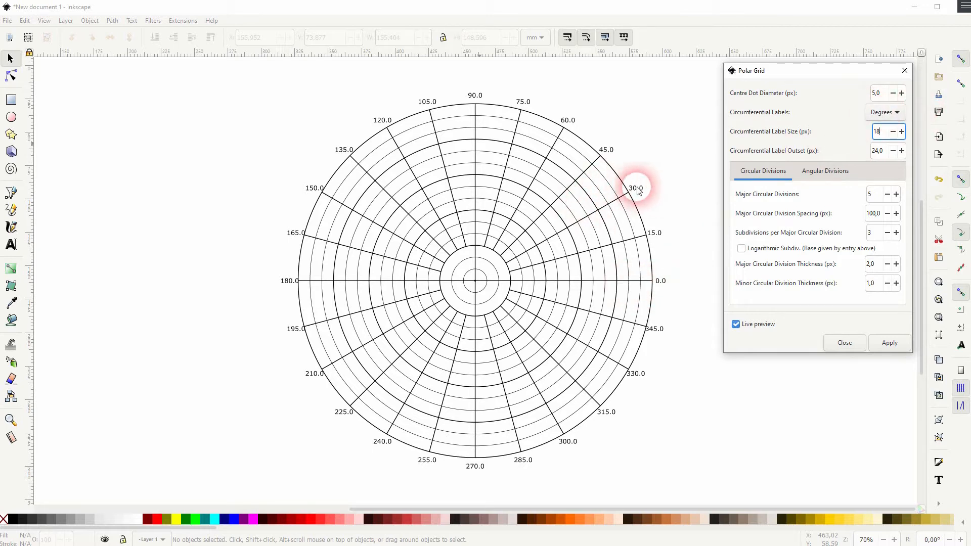
Step: Switch Circumferential Labels to None, then back to Degrees in the preview
click(882, 114)
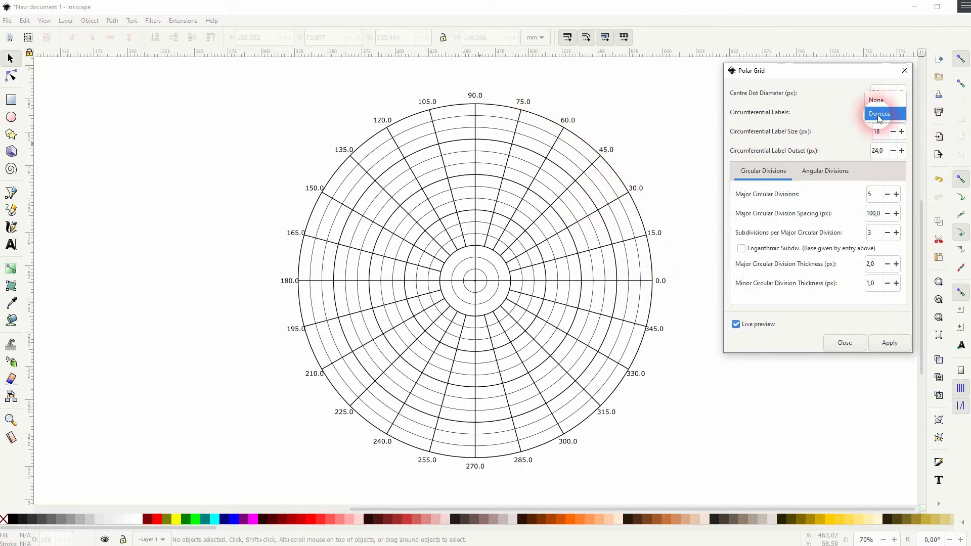
click(880, 100)
click(879, 131)
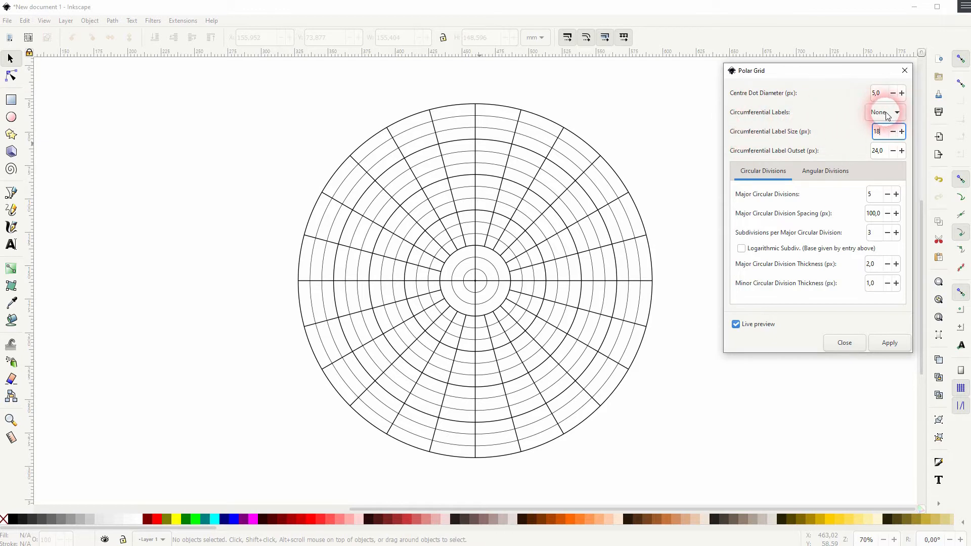
text(50)
key(Return)
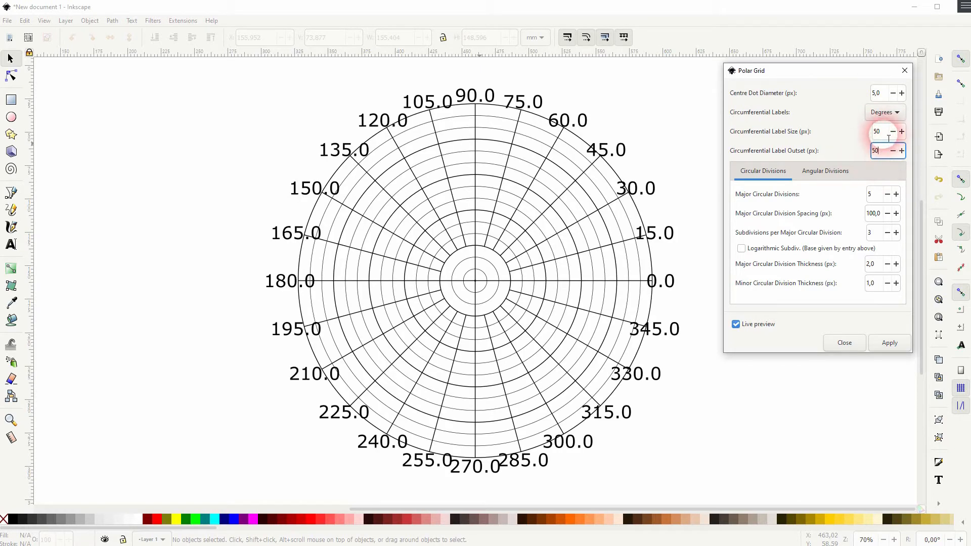
Step: Try Label Size 50 and Label Outset 100, then set labels to None
key(Return)
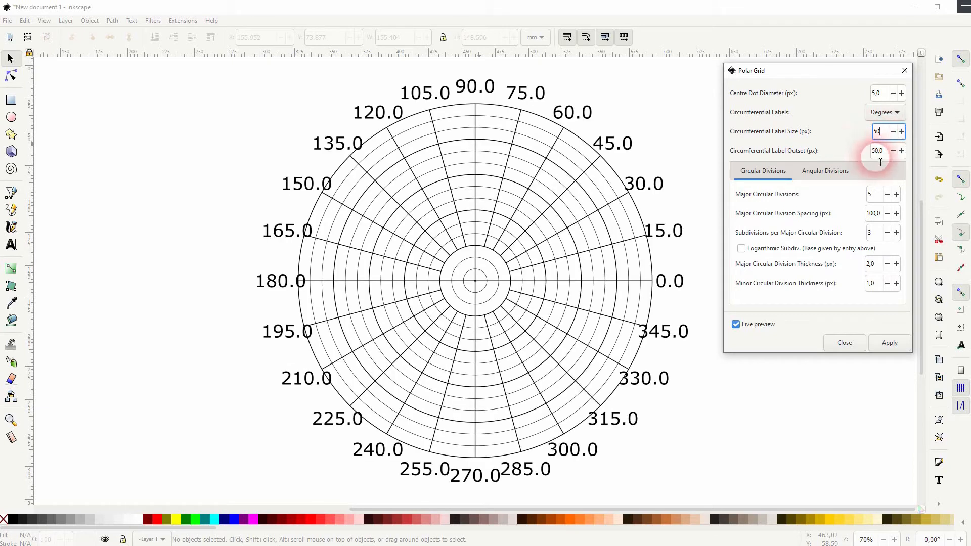
double_click(877, 150)
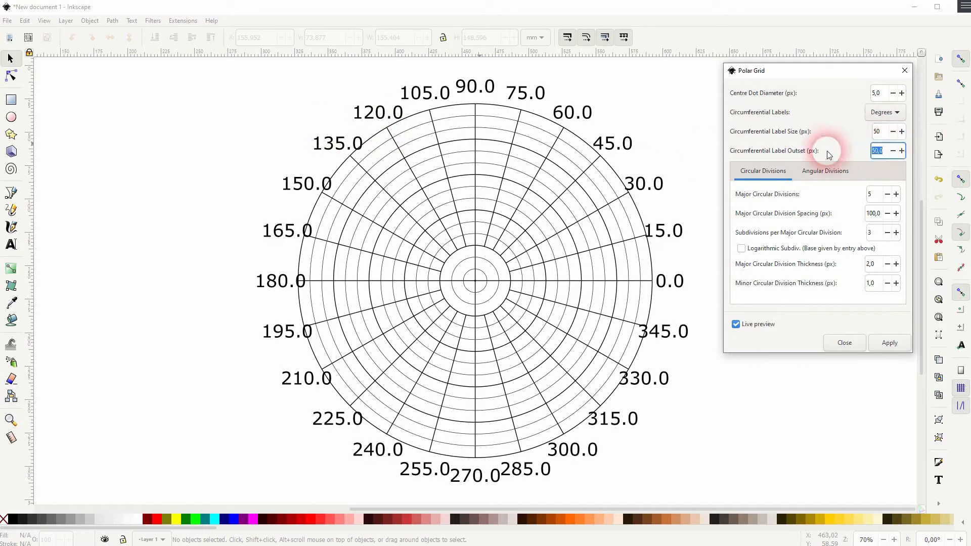
text(10)
key(Return)
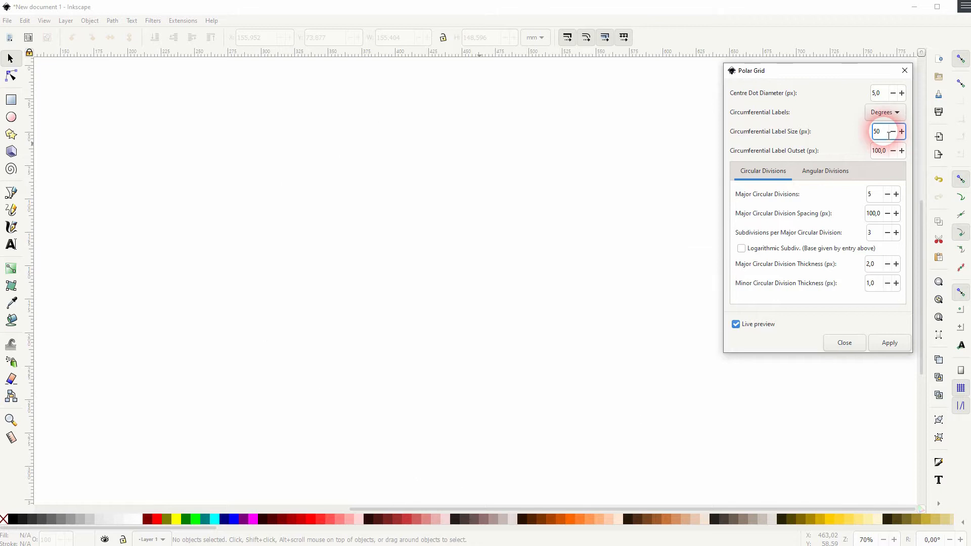
click(890, 112)
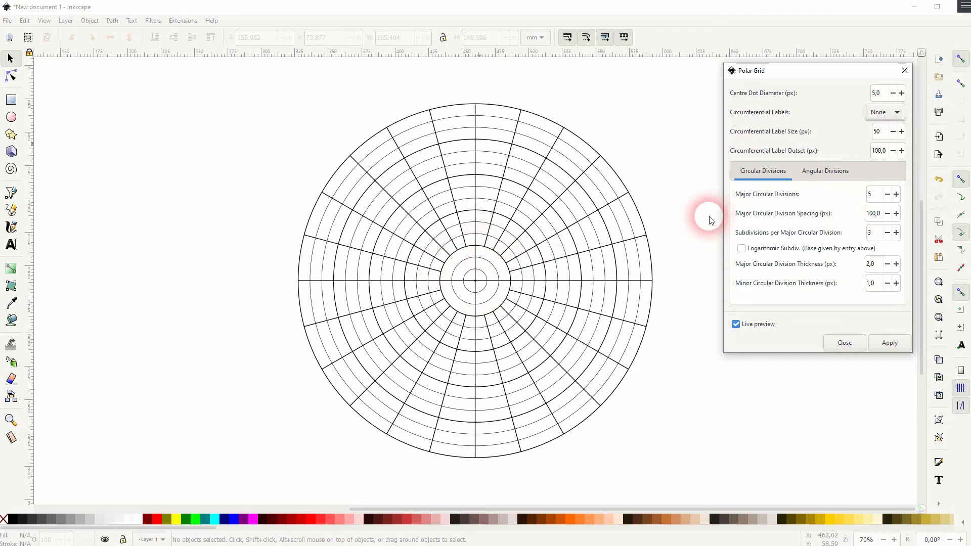
click(824, 171)
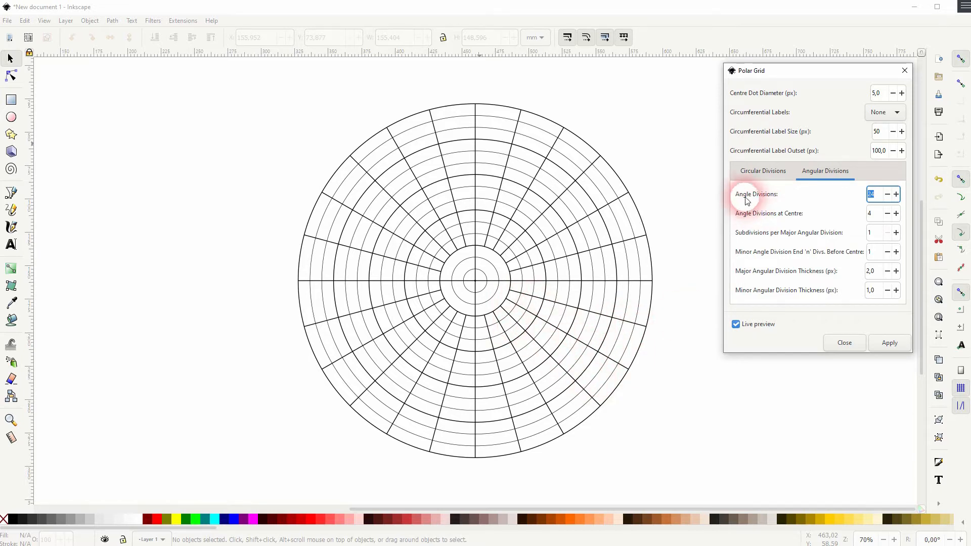
click(762, 171)
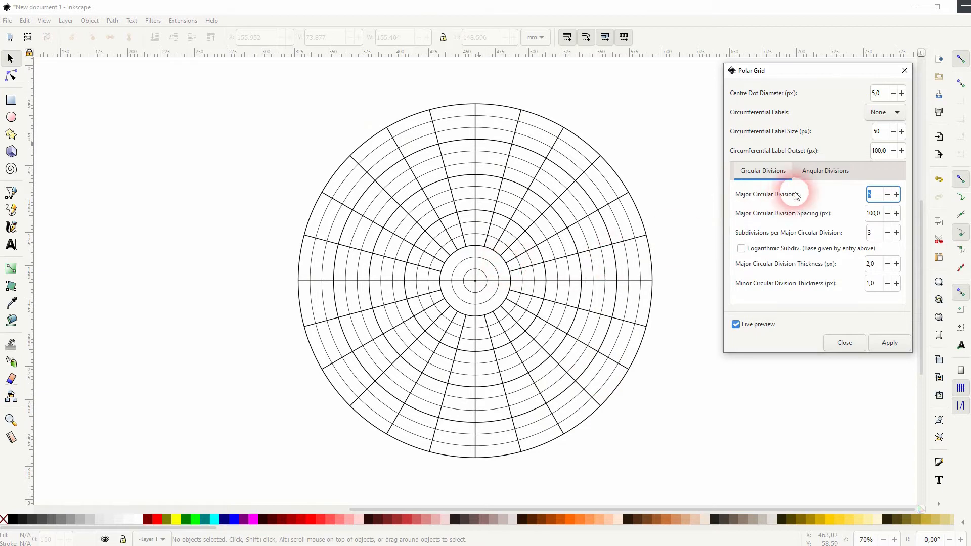
text(5)
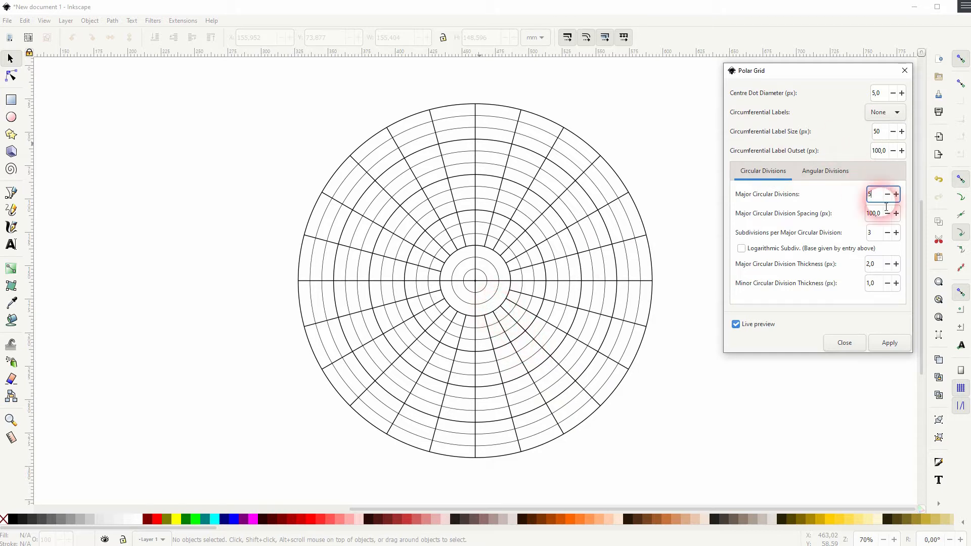
Step: Try 20 Major Circular Divisions, then reduce the ring count to 5
double_click(869, 195)
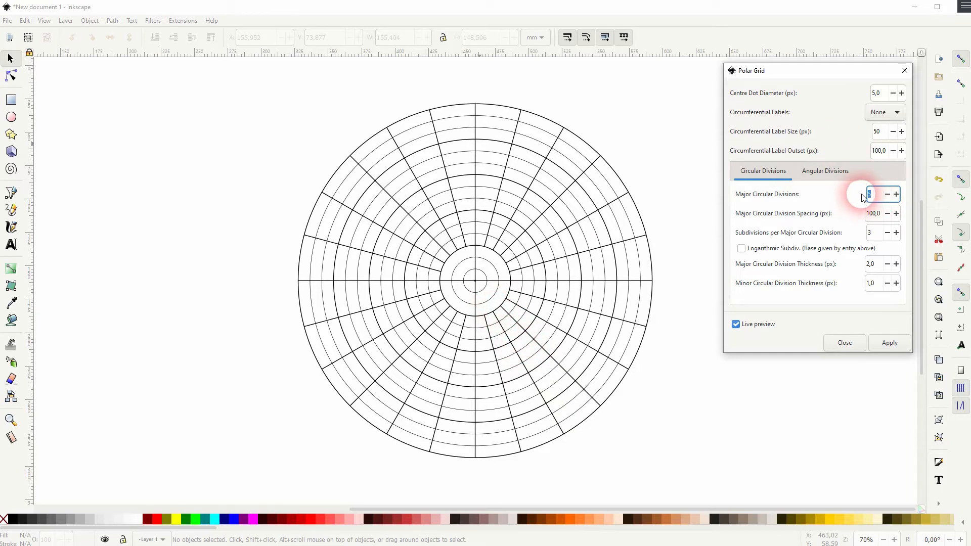
text(20)
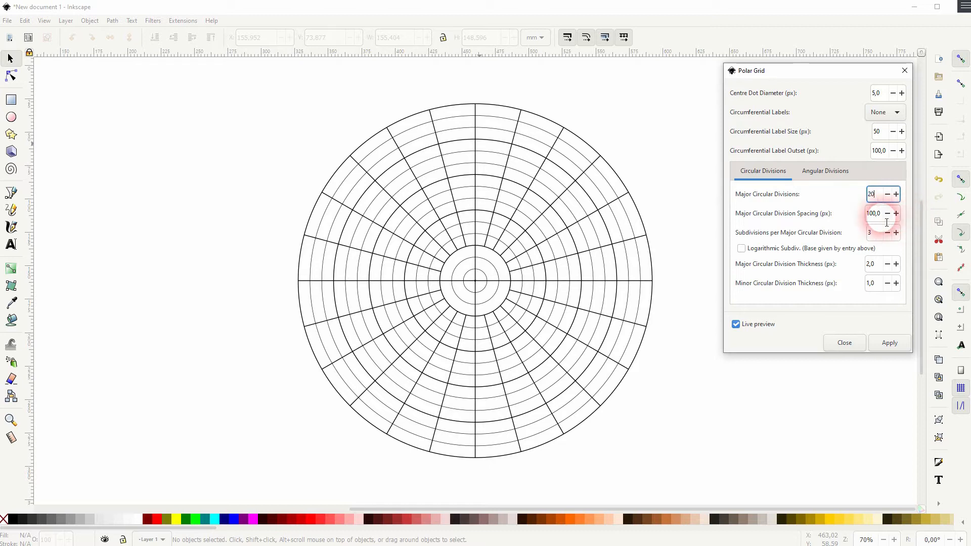
click(872, 215)
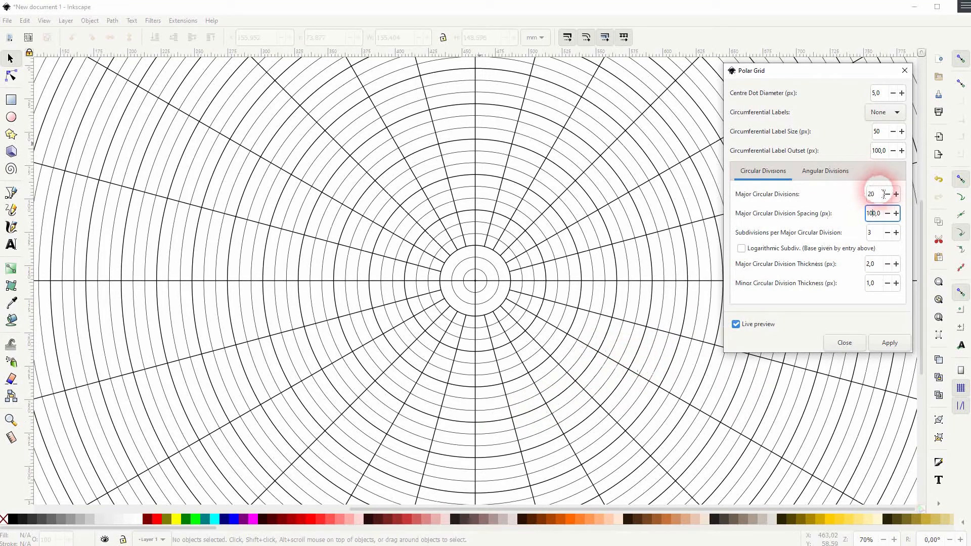
double_click(874, 195)
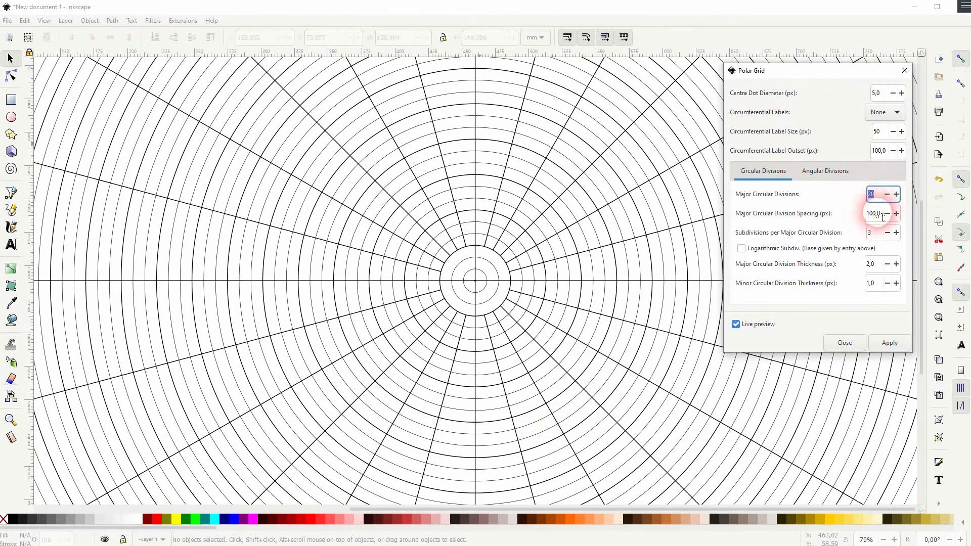
Step: Adjust Major Circular Division Spacing, ending at 100 px between rings
double_click(874, 213)
text(10)
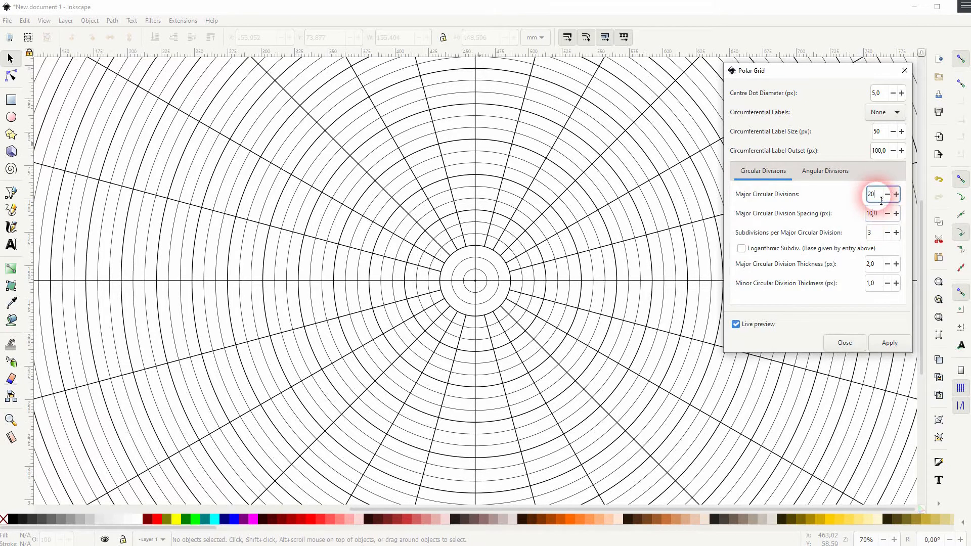
key(Return)
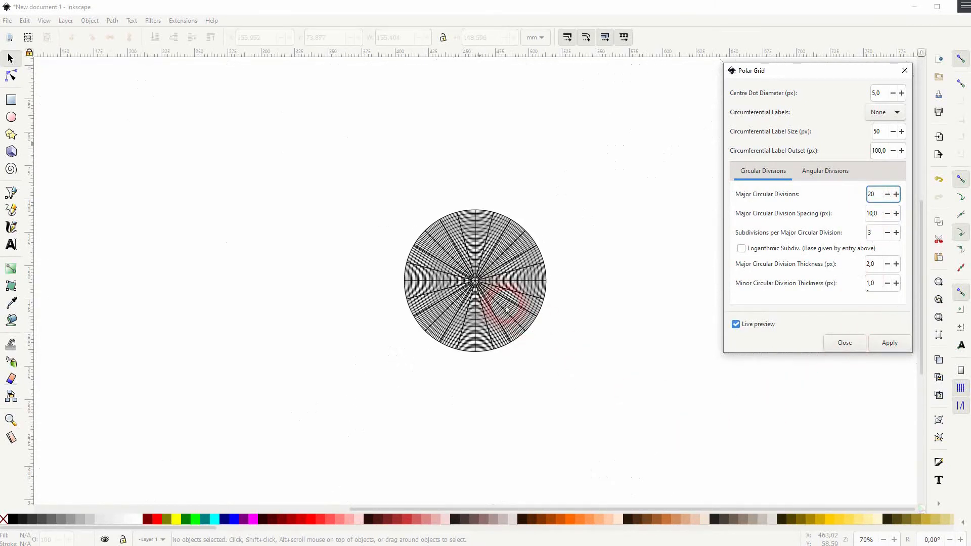
click(887, 194)
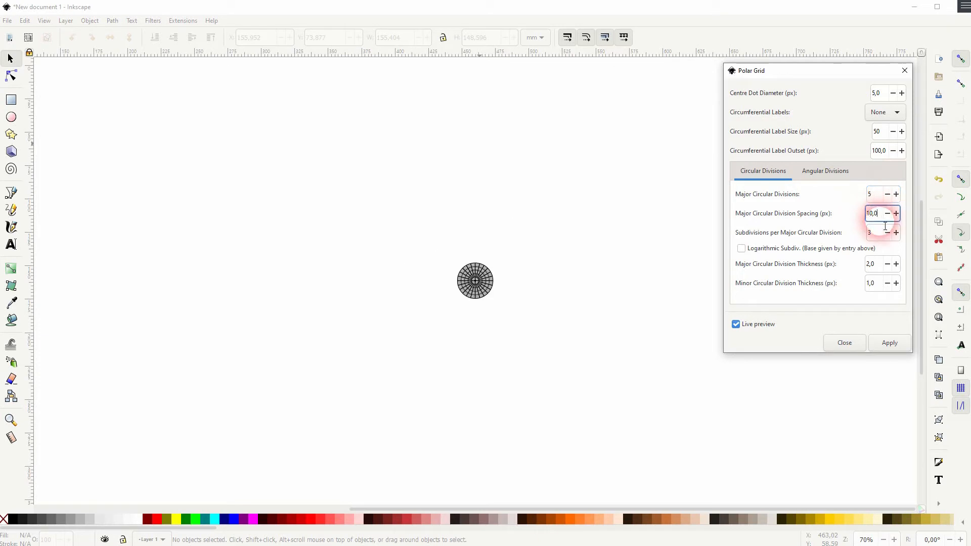
text(50)
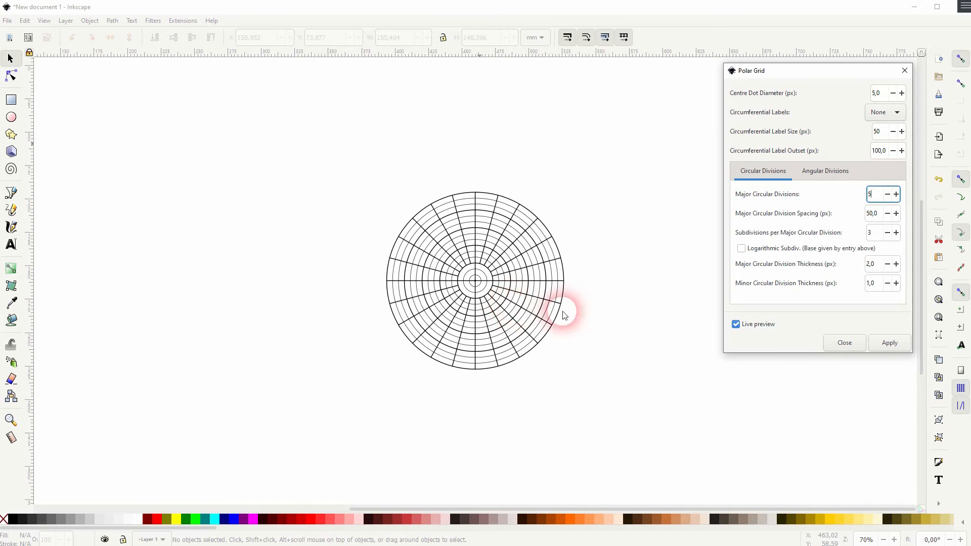
double_click(880, 215)
text(100)
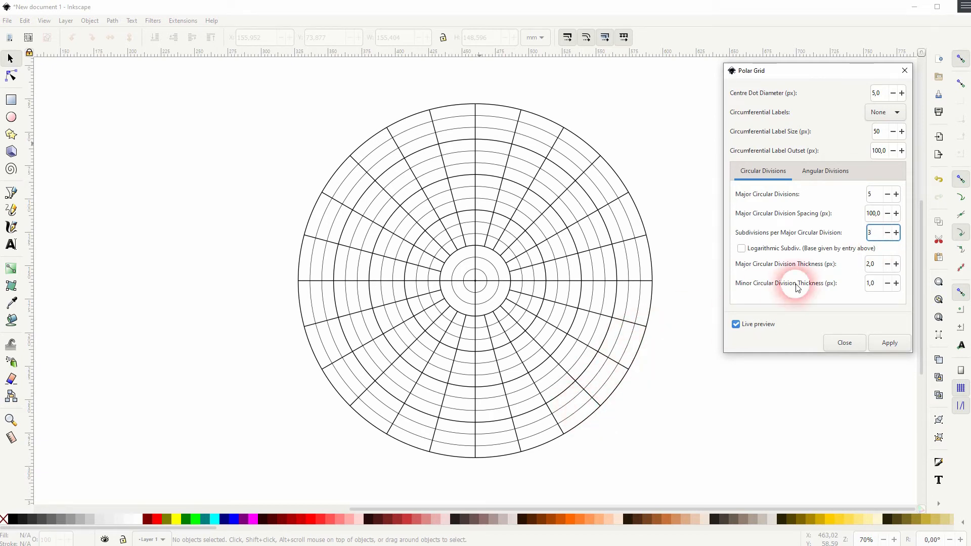
Step: Try 5 subdivisions per major ring, then restore 3
double_click(871, 232)
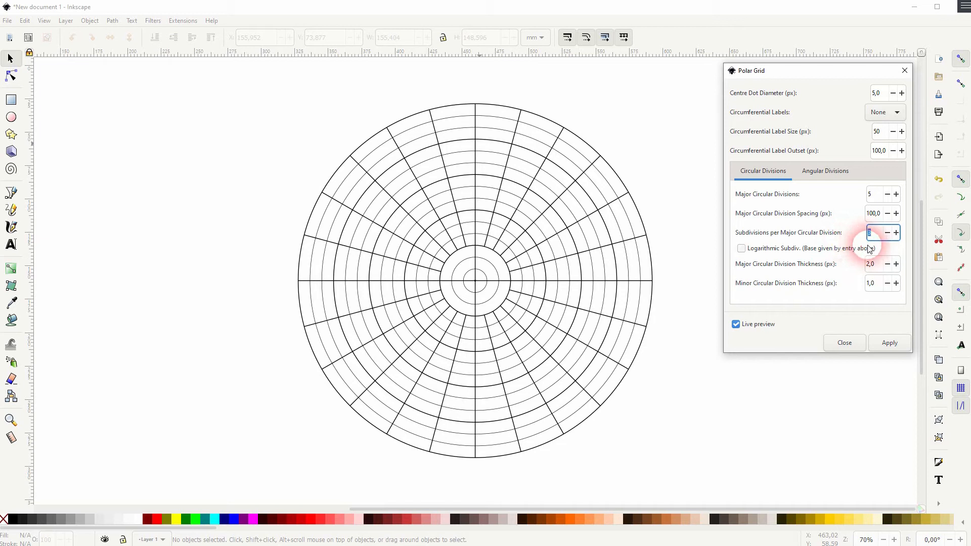
text(5)
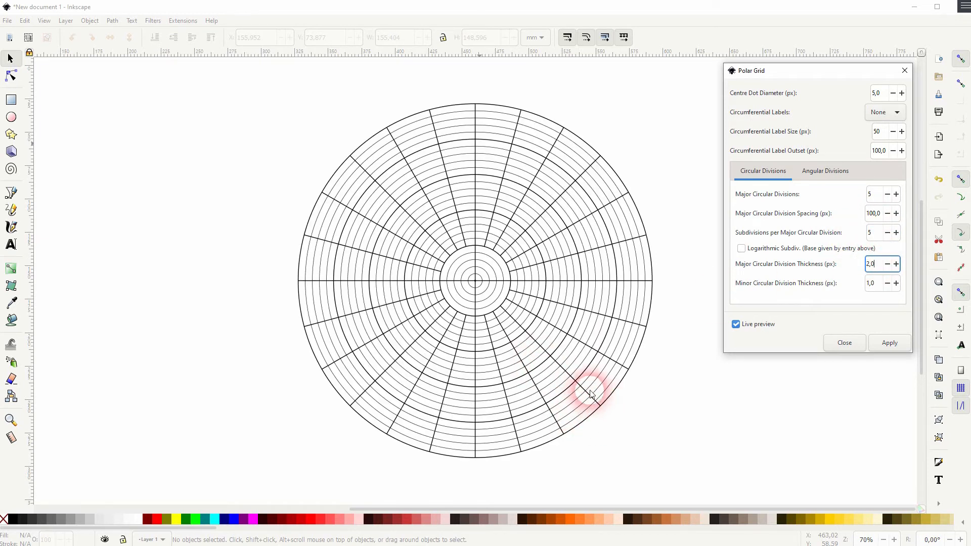
double_click(871, 232)
text(3)
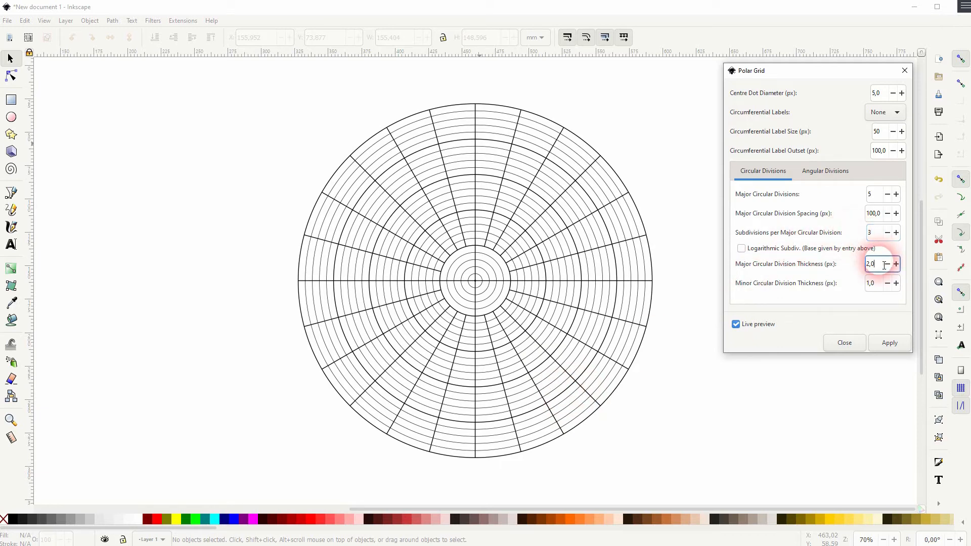
click(871, 263)
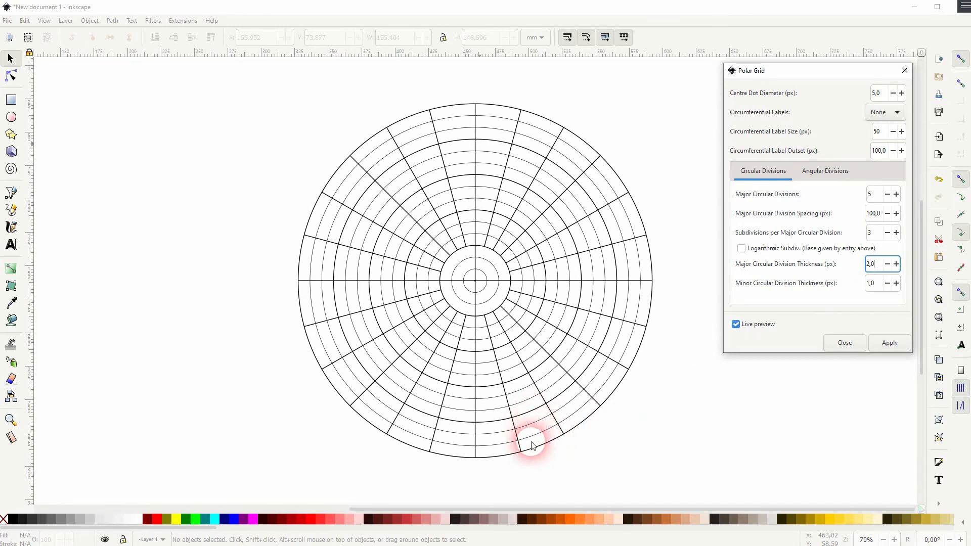
Step: Toggle Logarithmic Subdiv. on and off, try Major Thickness 10, then restore 2
click(740, 248)
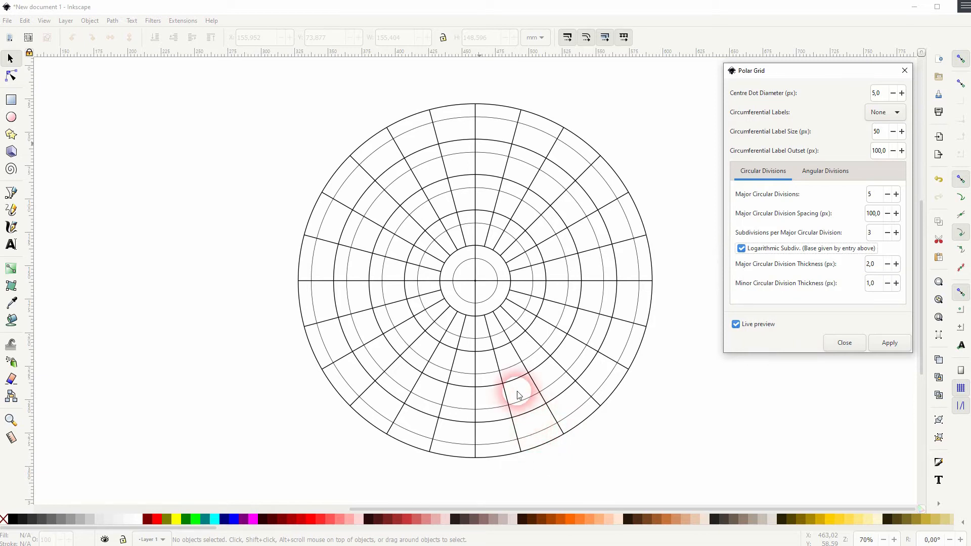
click(740, 249)
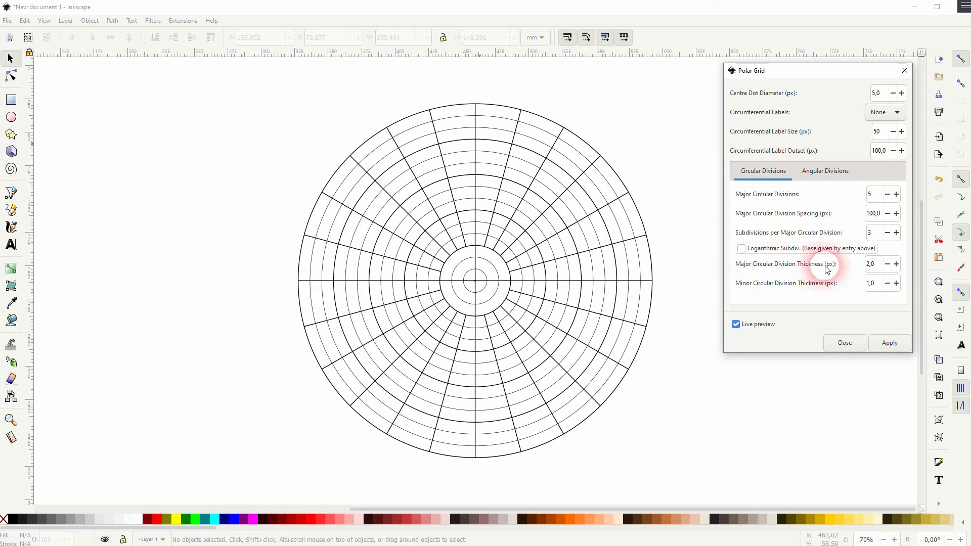
double_click(871, 264)
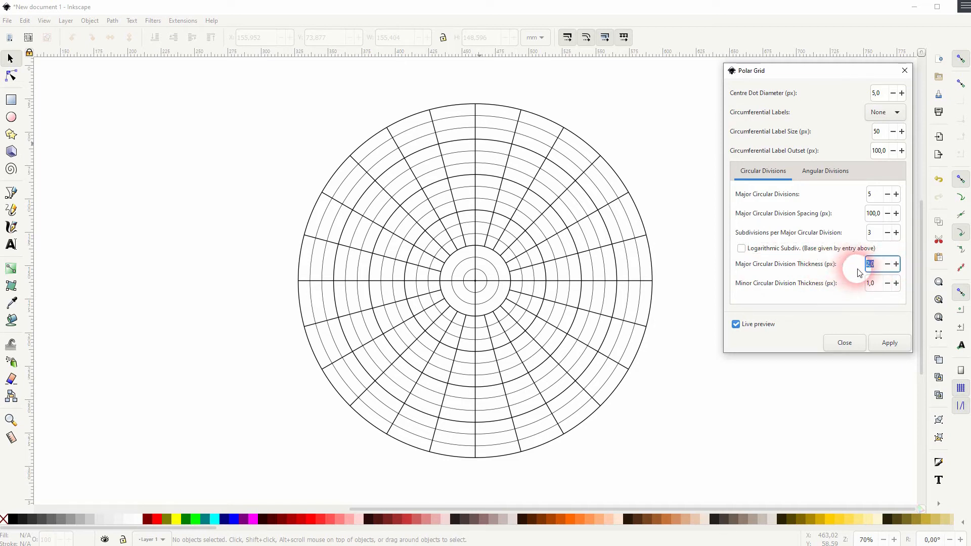
text(10)
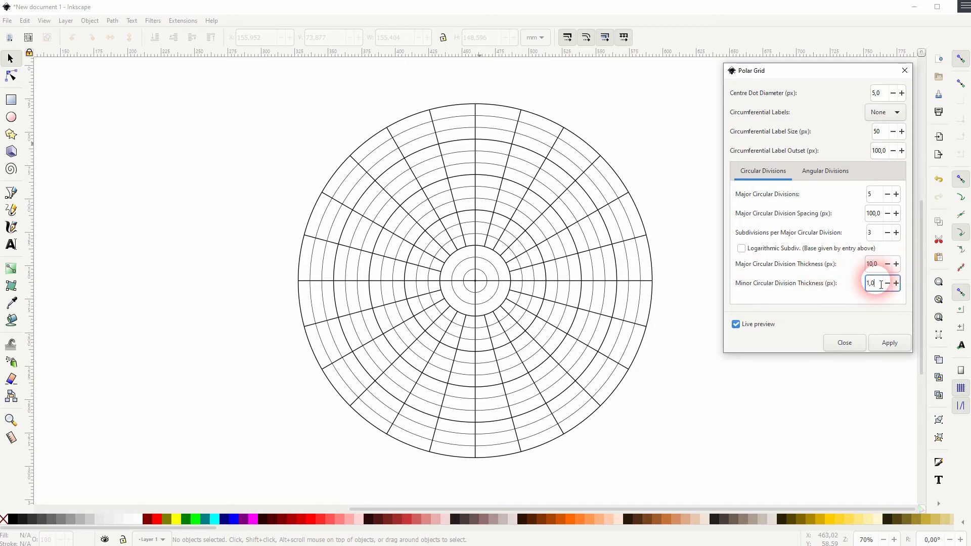
click(873, 283)
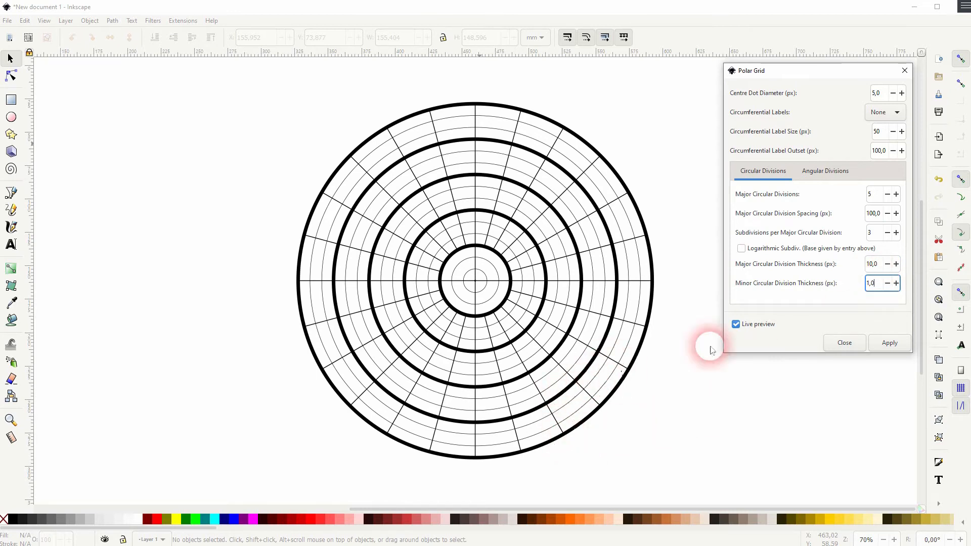
double_click(871, 264)
text(2)
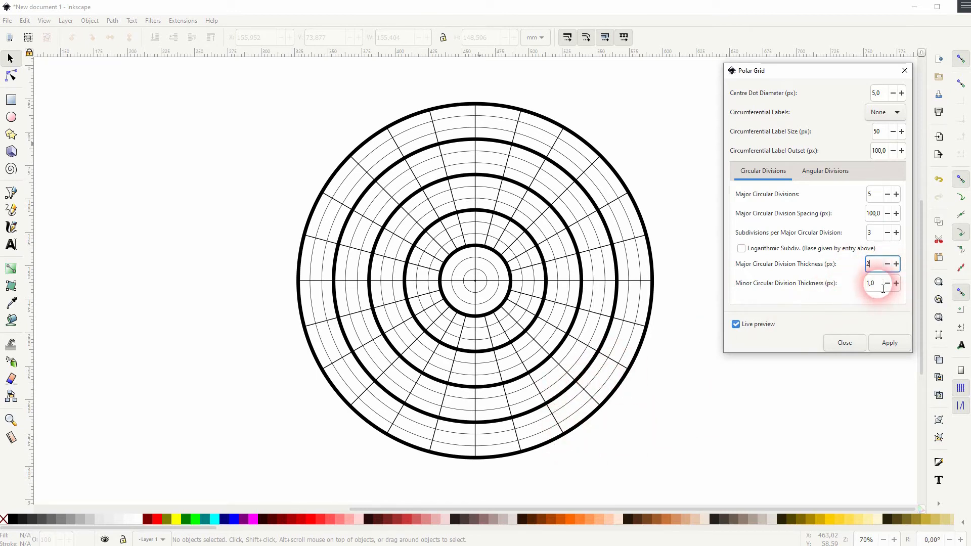
click(882, 285)
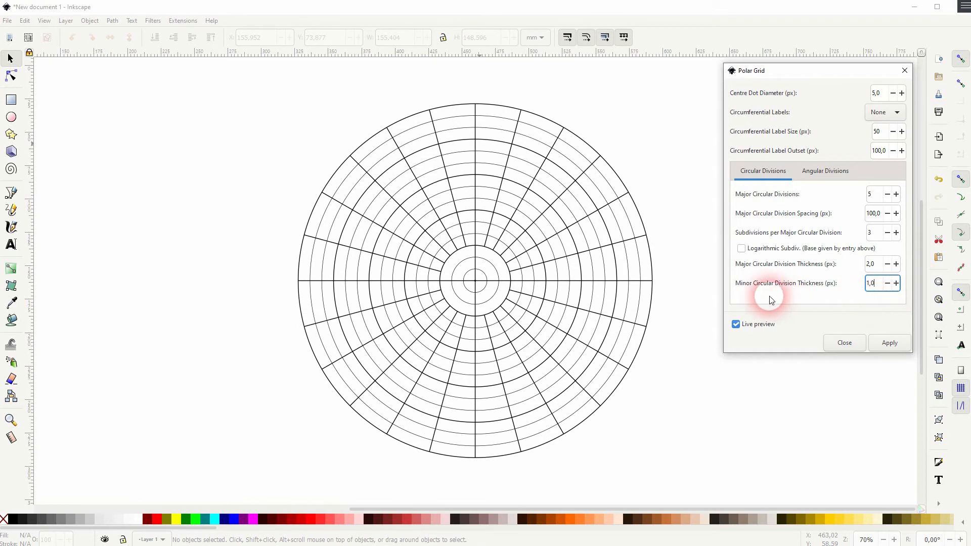
Step: Review the major and minor spoke thickness values under Angular Divisions
click(824, 171)
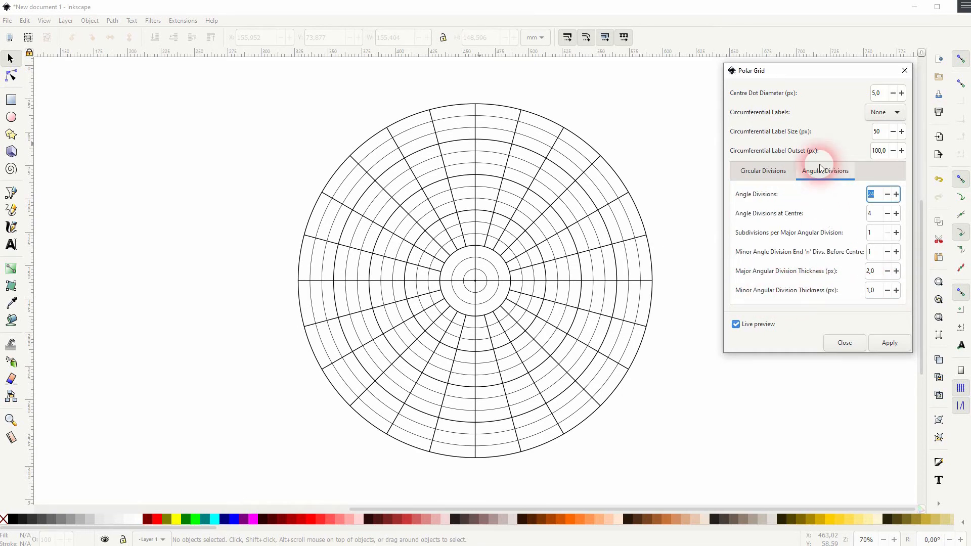
double_click(874, 271)
double_click(870, 291)
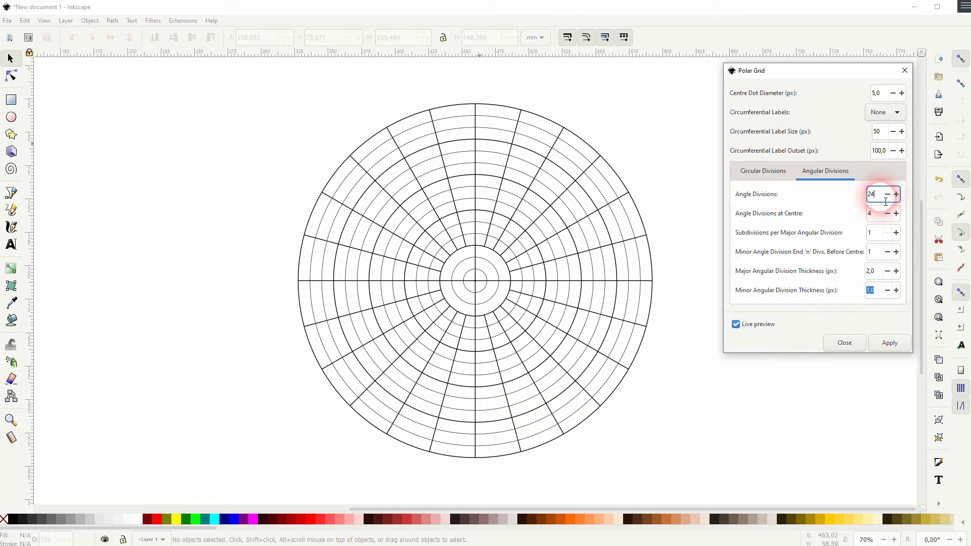
Step: Set Angle Divisions and Angle Divisions at Centre both to 24
double_click(872, 194)
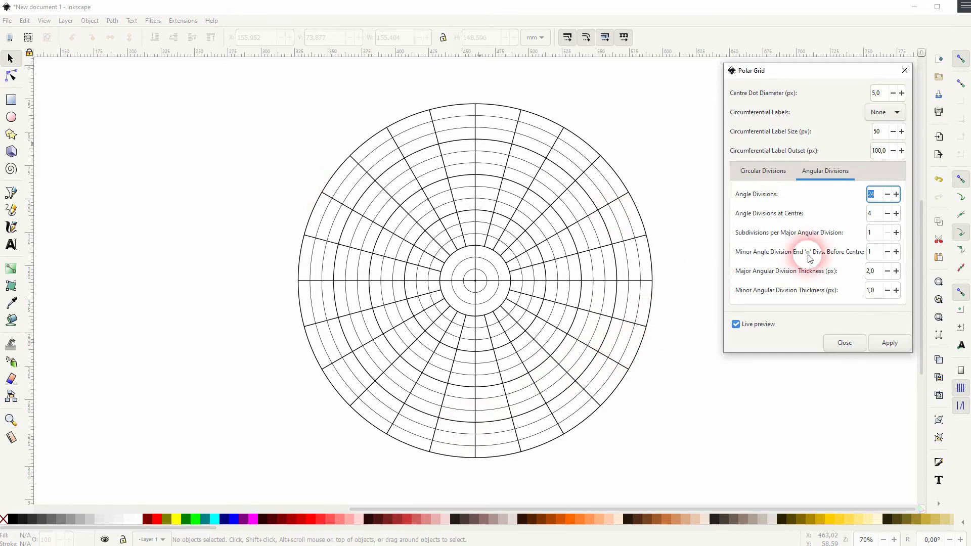
double_click(872, 213)
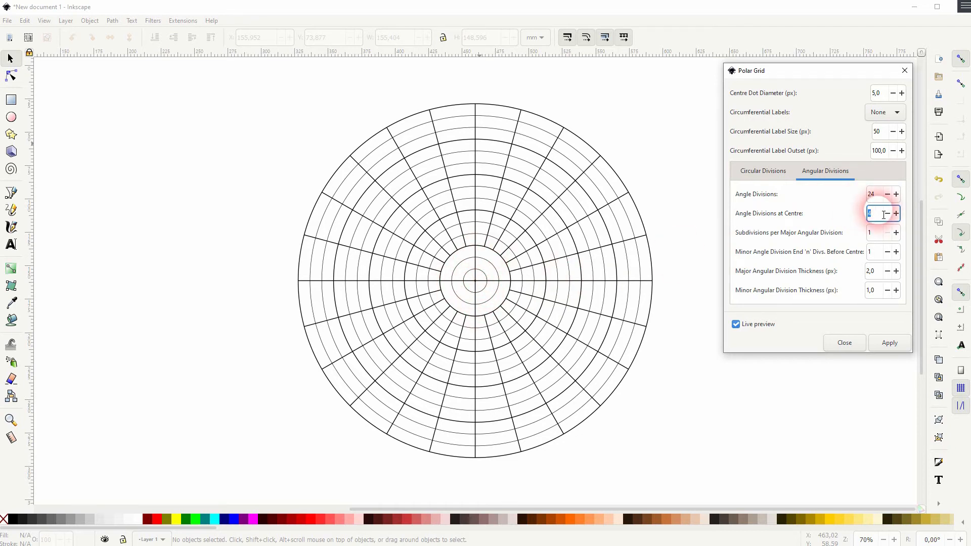
text(2)
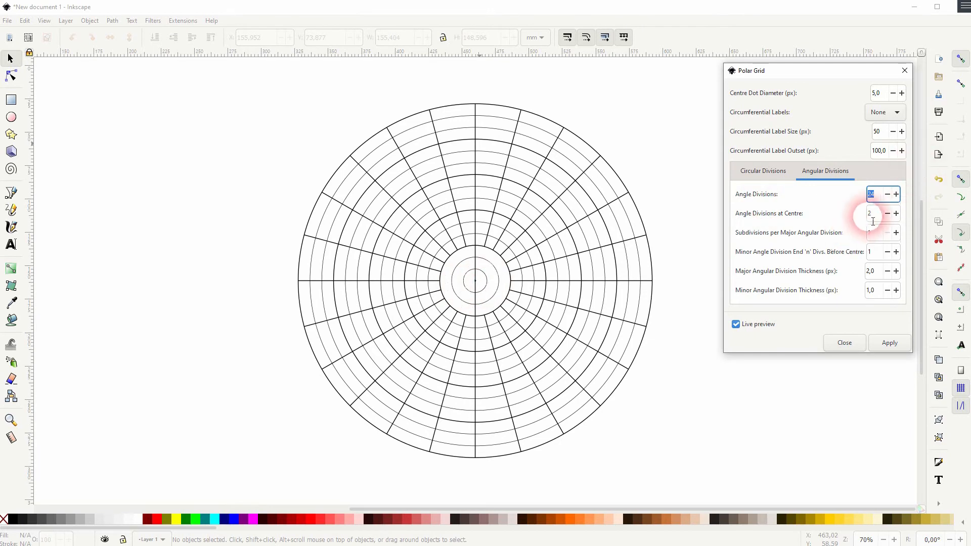
click(873, 214)
text(4)
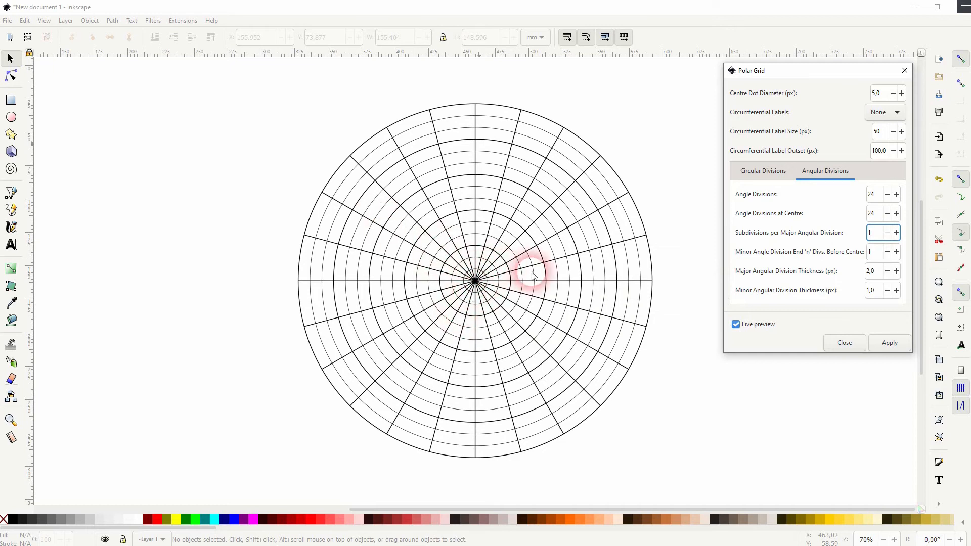
double_click(872, 194)
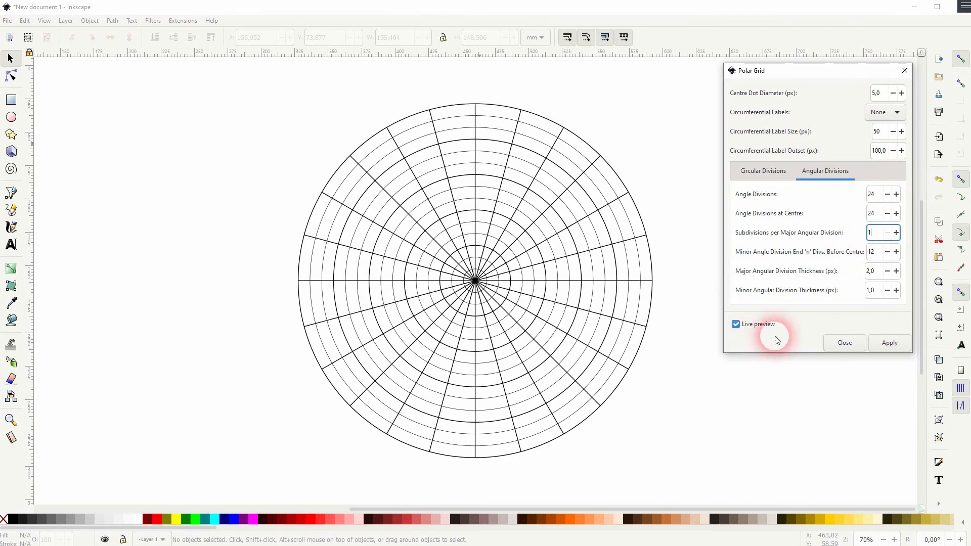
Step: Try 12 Subdivisions per Major Angular Division and vary Minor Angle Division End
click(872, 251)
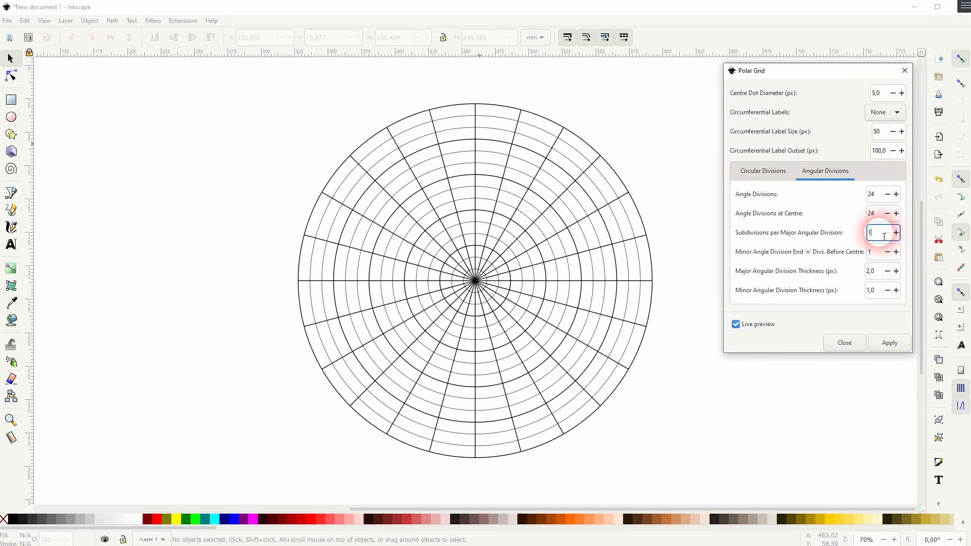
drag(884, 236, 853, 237)
text(12)
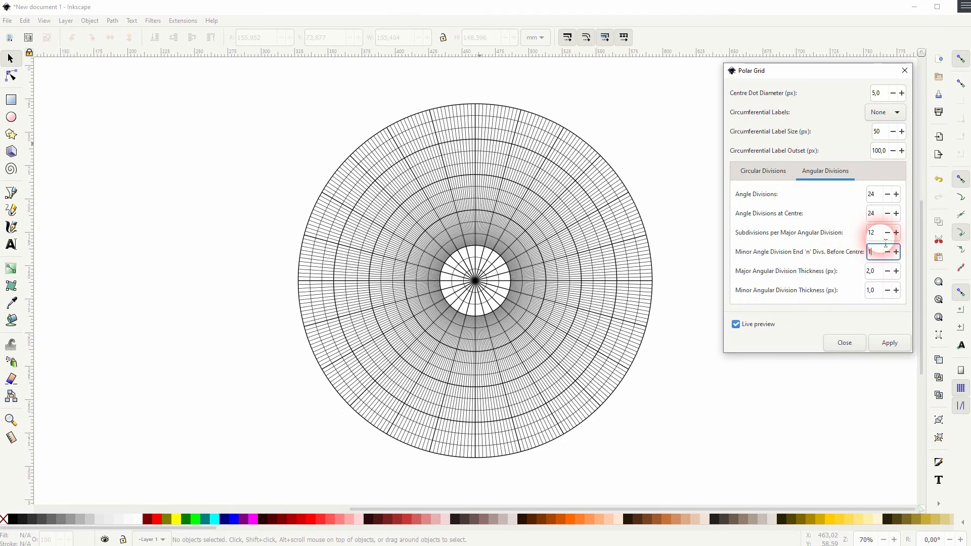
drag(873, 252, 856, 258)
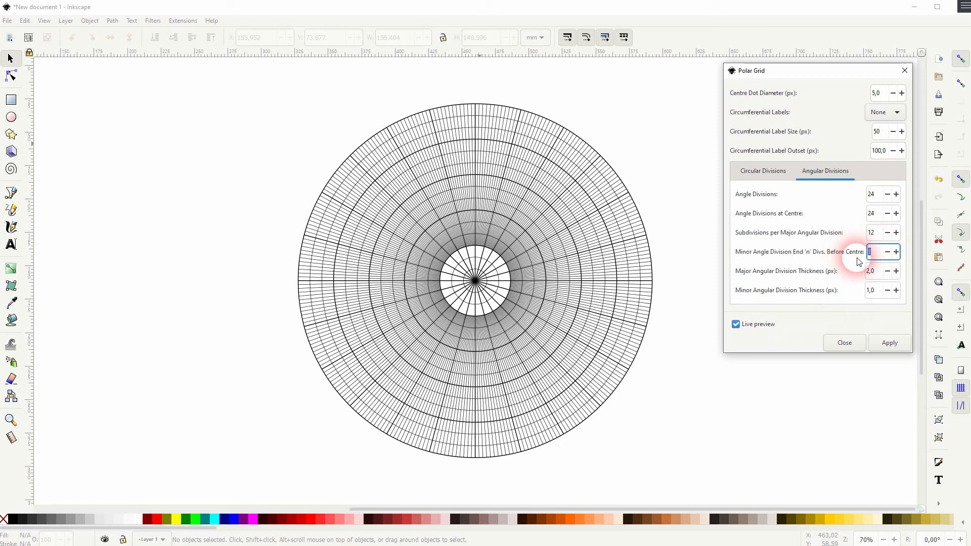
text(24)
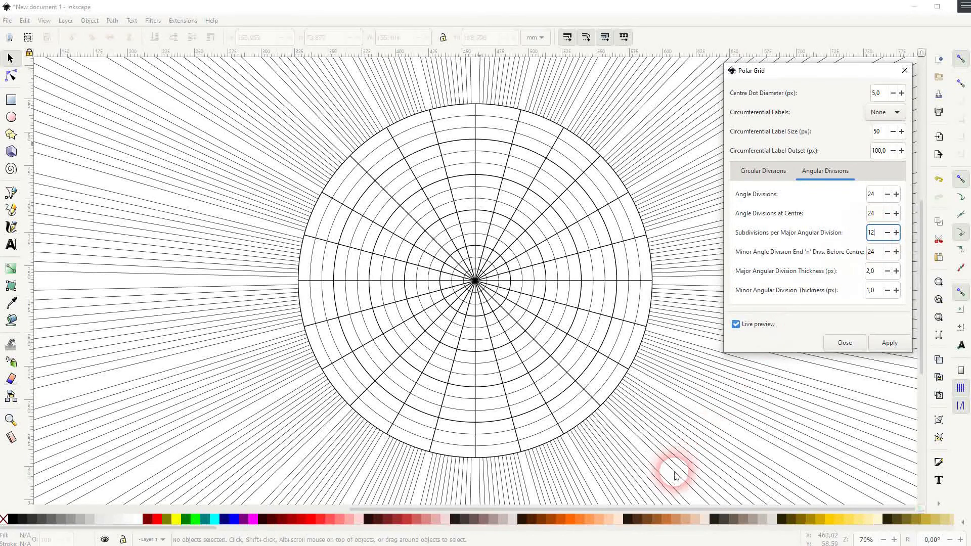
double_click(871, 251)
text(12)
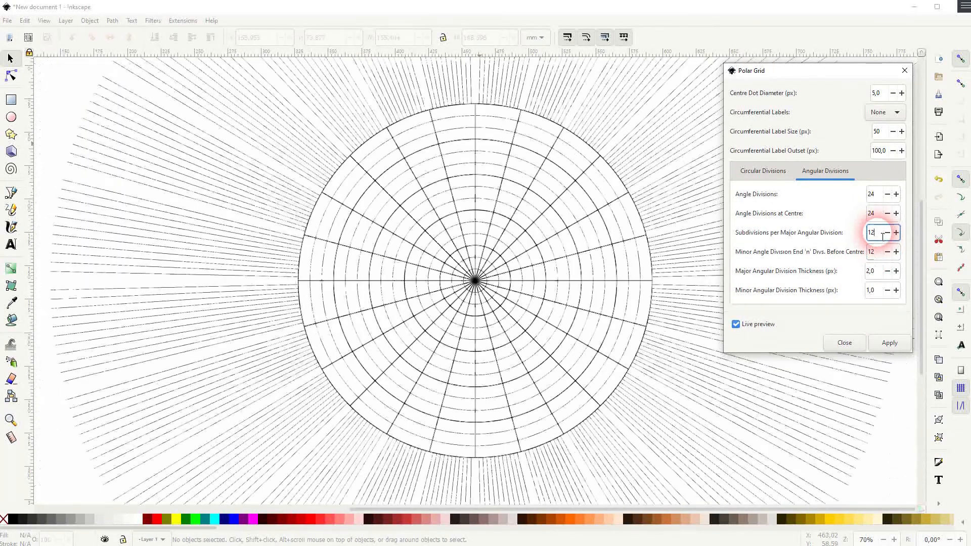
double_click(873, 251)
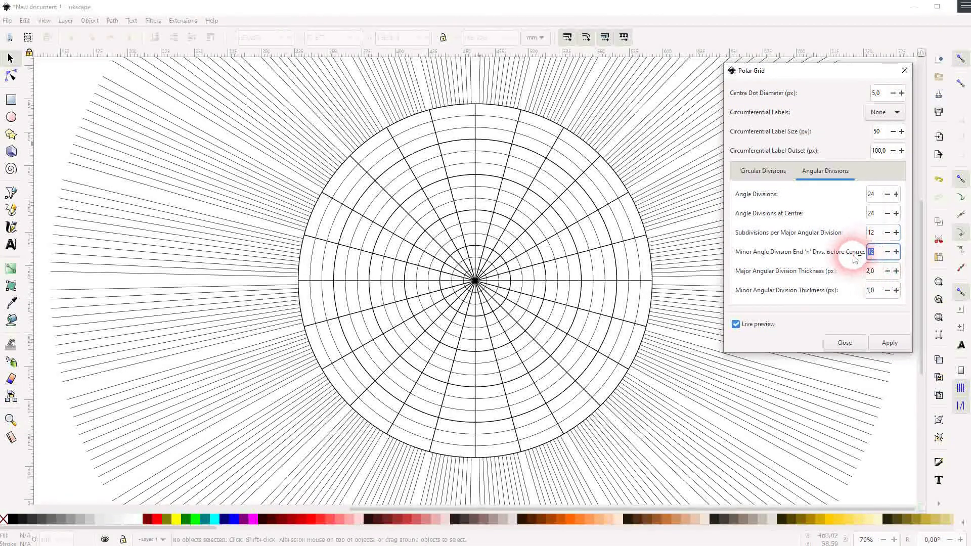
text(1)
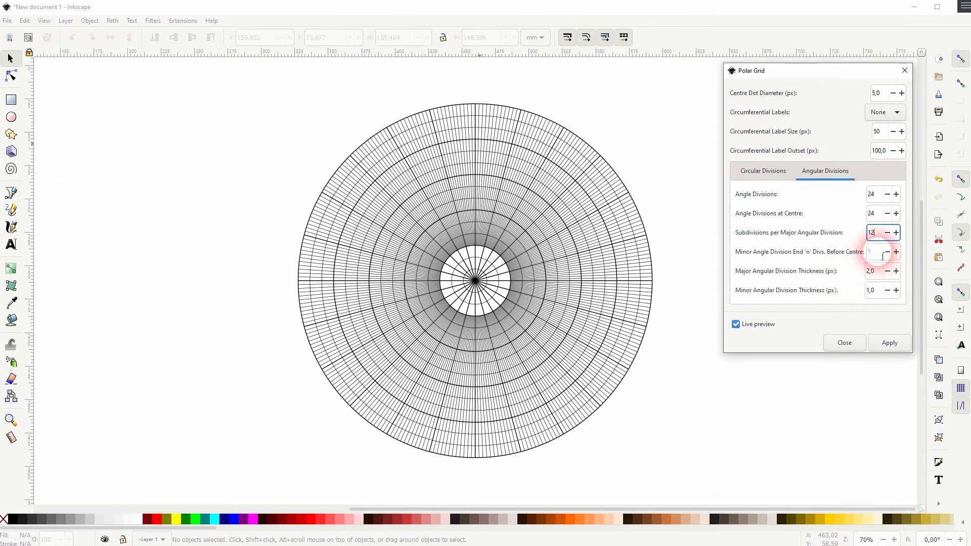
double_click(872, 251)
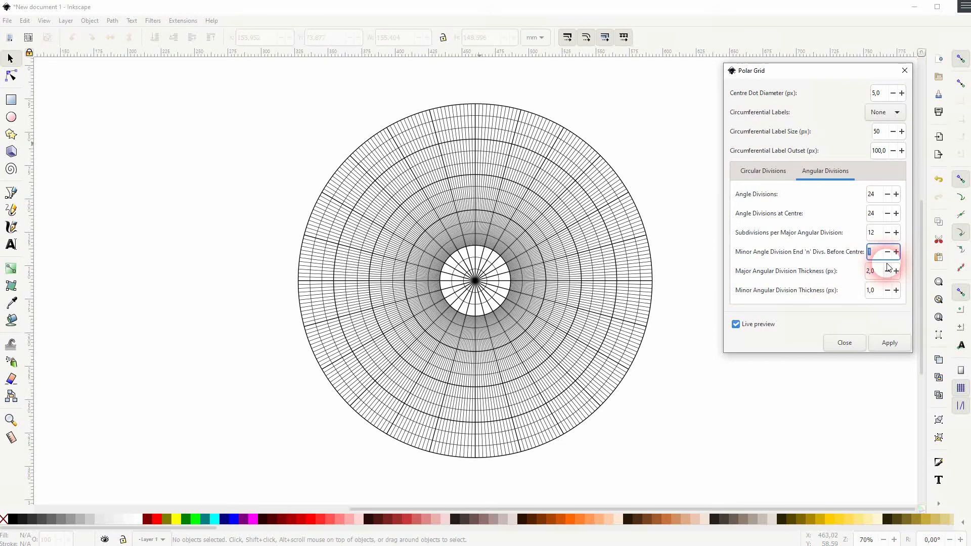
Step: Try 4 subdivisions, then reset subdivisions and Minor Angle Division End to 1
double_click(872, 232)
text(4)
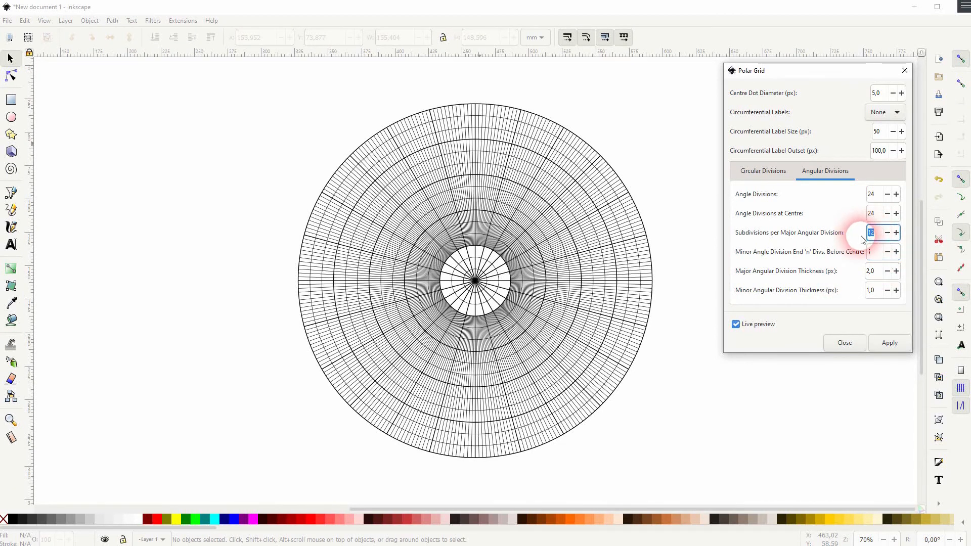
click(875, 252)
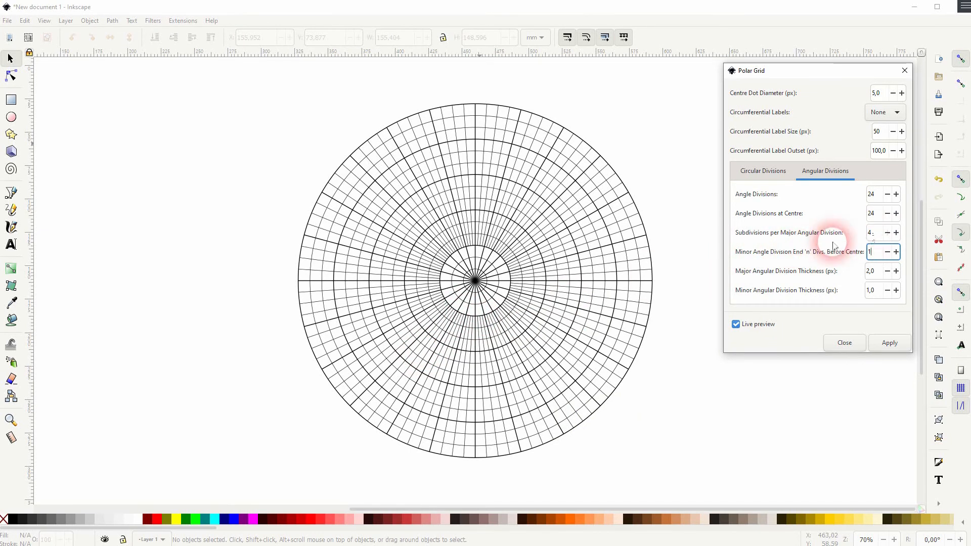
double_click(869, 233)
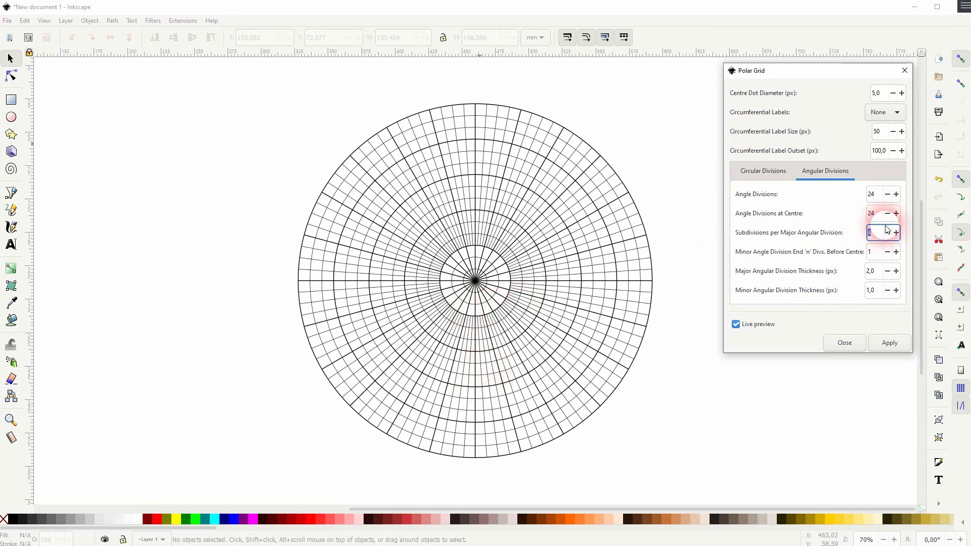
text(1)
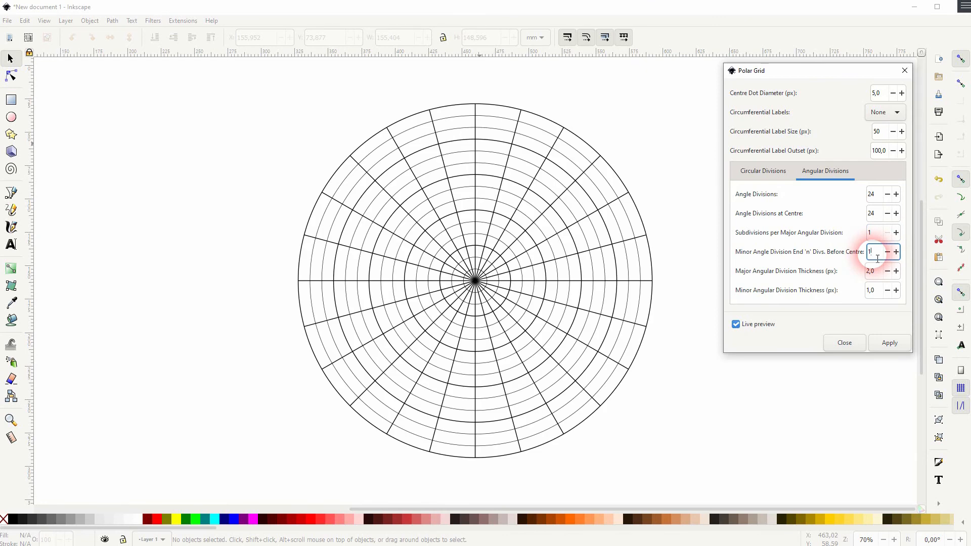
Step: Apply the grid, close the dialog and select the rendered 40-object group
click(887, 343)
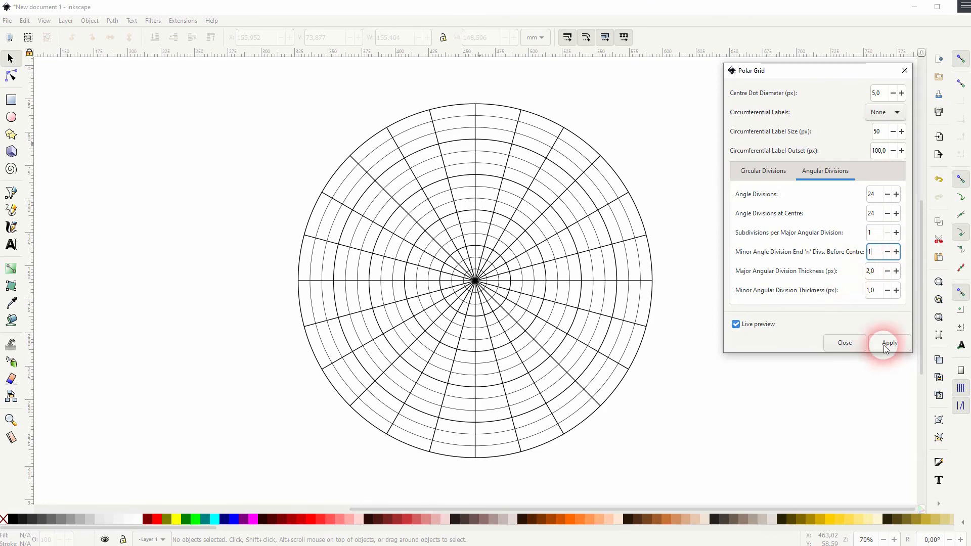
click(904, 71)
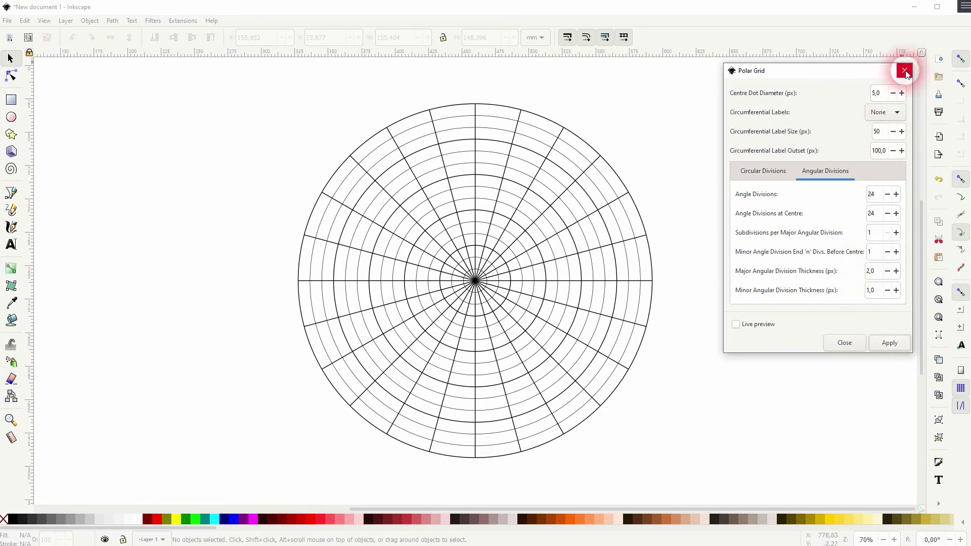
click(599, 355)
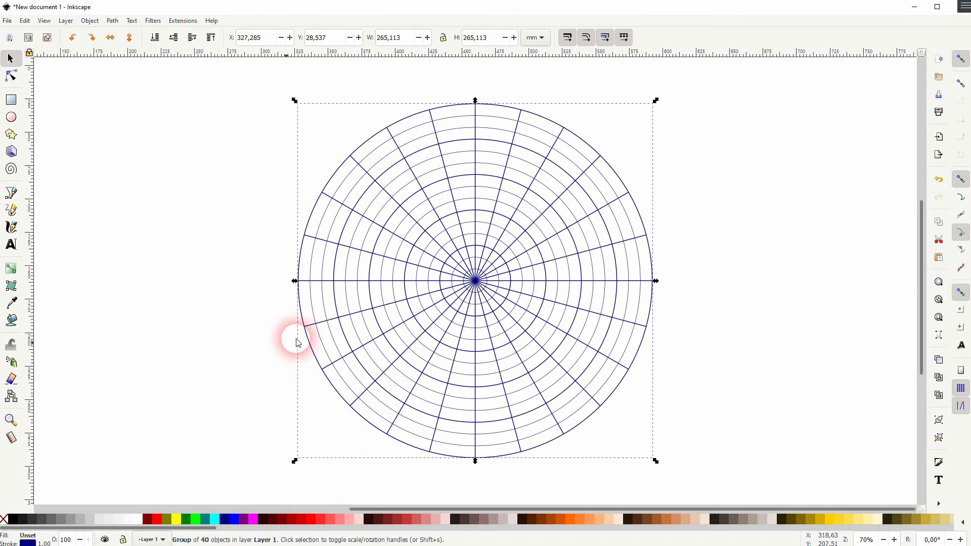
click(13, 520)
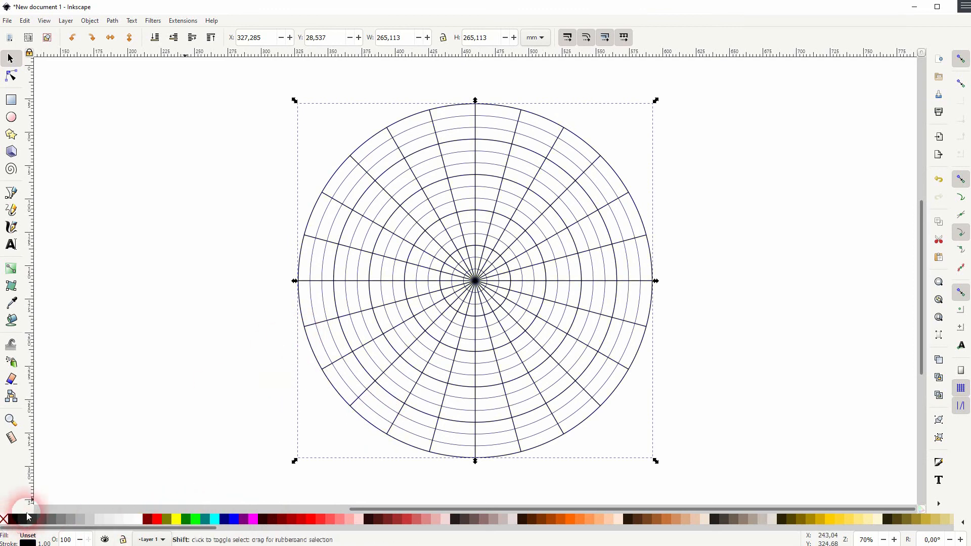
click(186, 353)
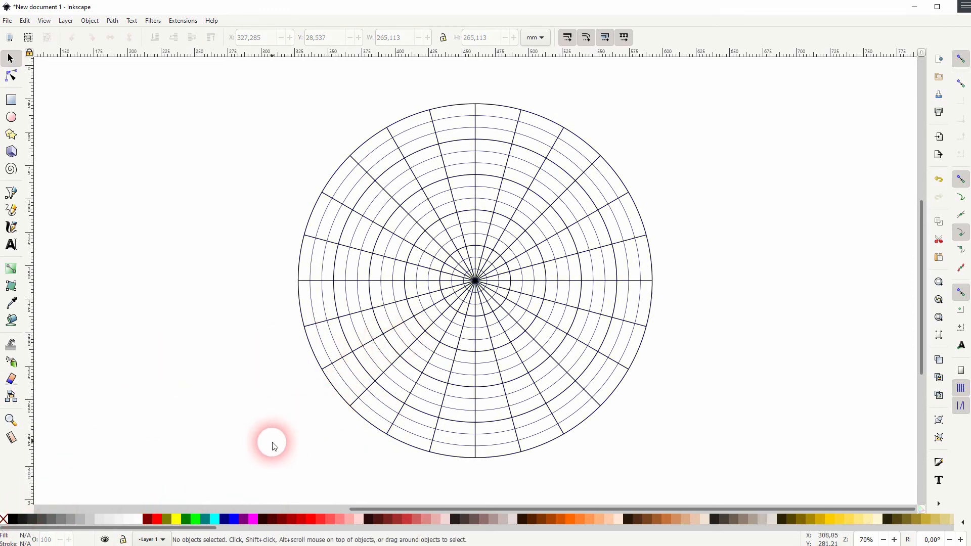
click(475, 281)
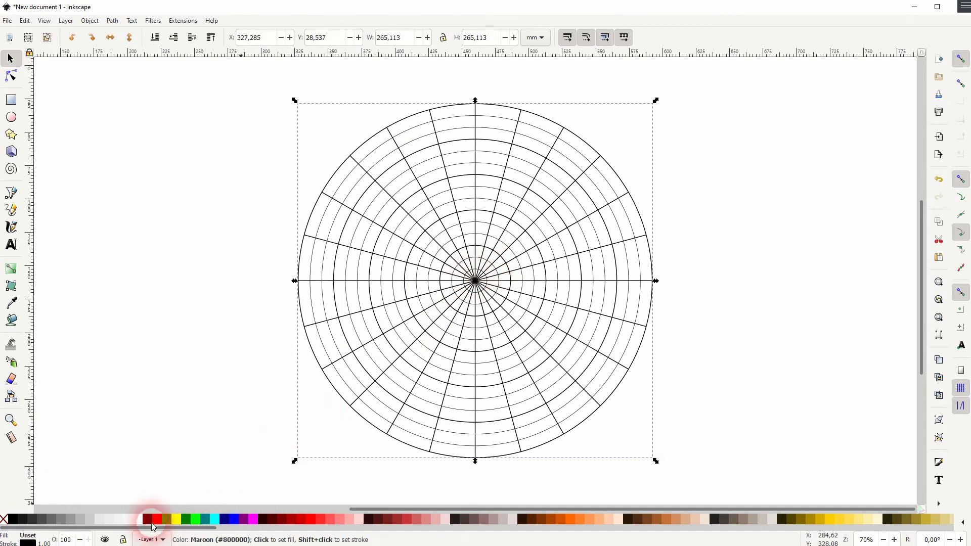
click(148, 519)
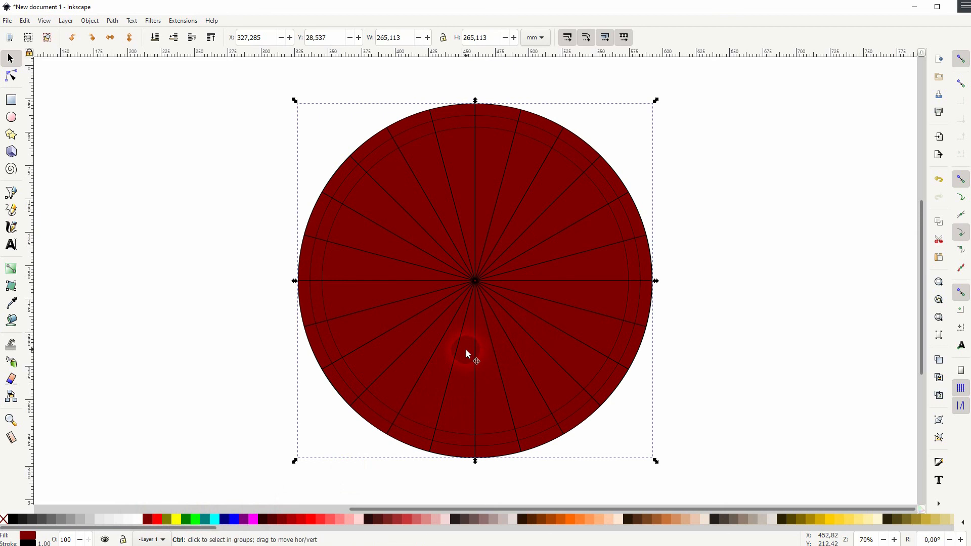
key(ctrl+z)
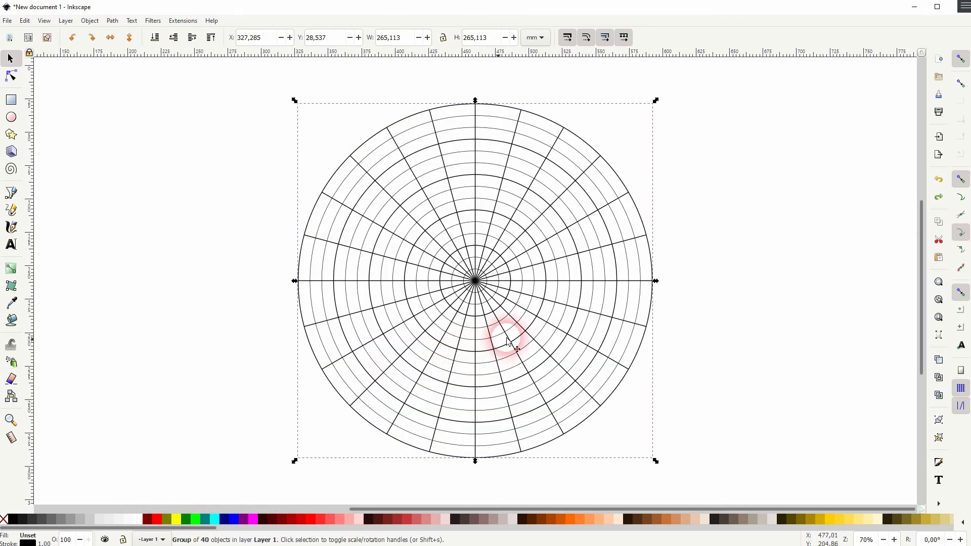